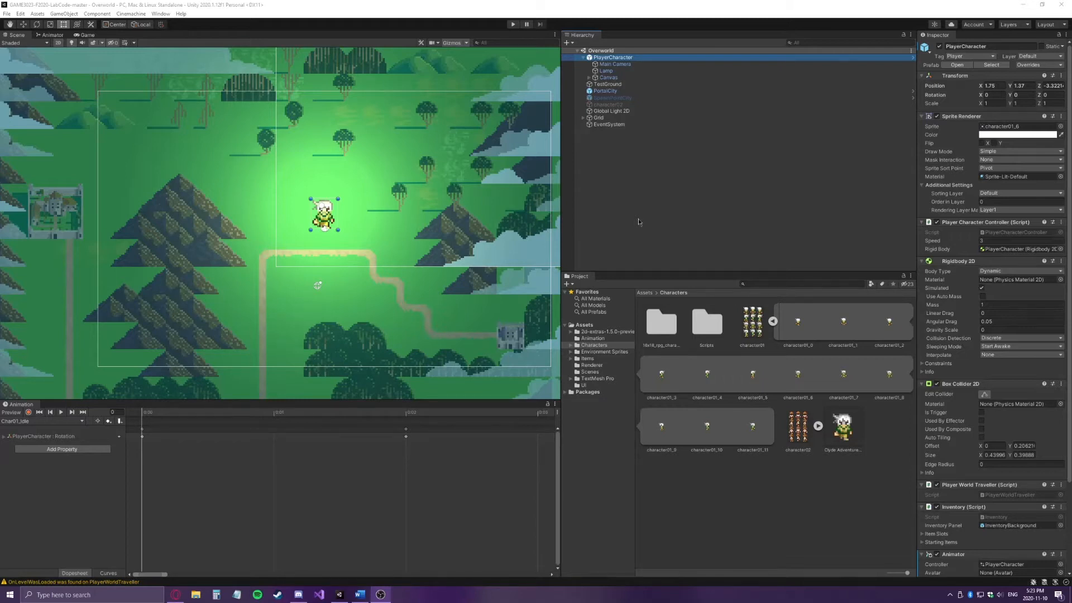
- Bring up the Animation window beneath the scene view and select the player character in the scene
{"action": "left_click", "coordinate": [639, 222]}
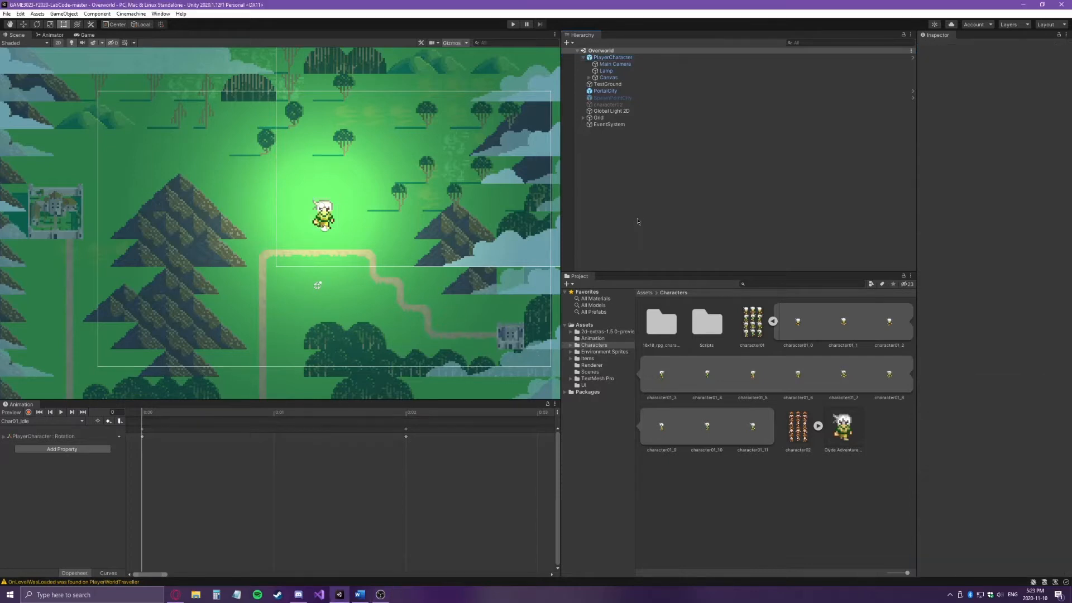
{"action": "left_click", "coordinate": [160, 14]}
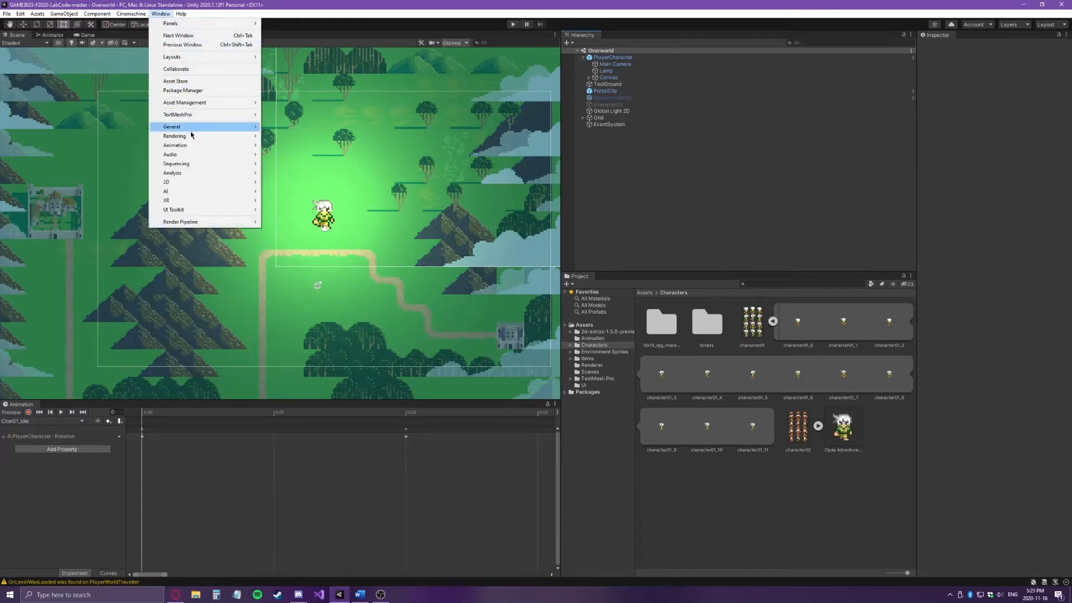
{"action": "mouse_move", "coordinate": [190, 147]}
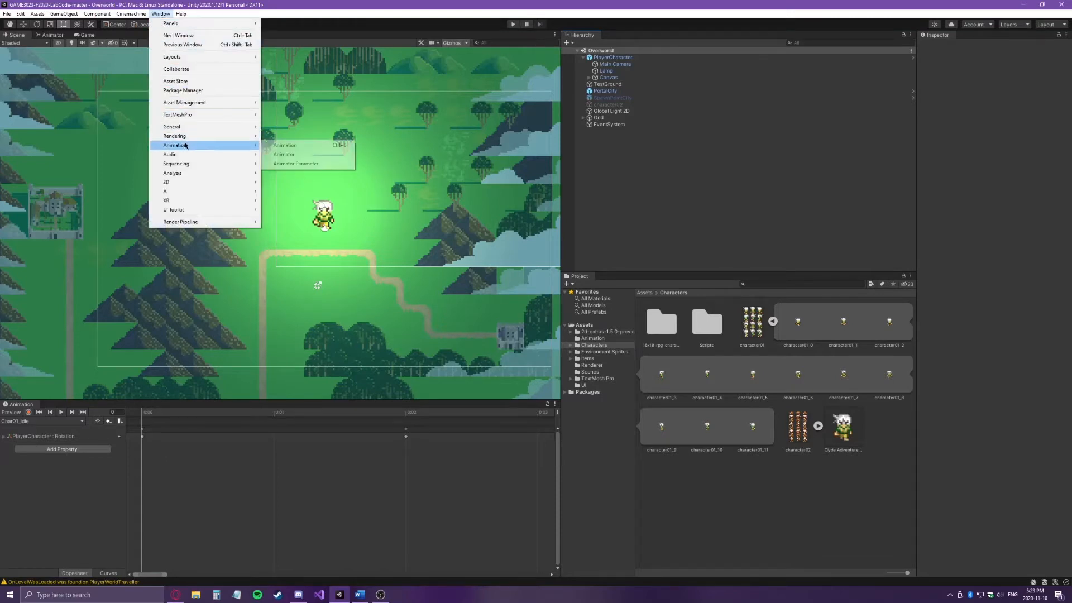
{"action": "left_click", "coordinate": [279, 149]}
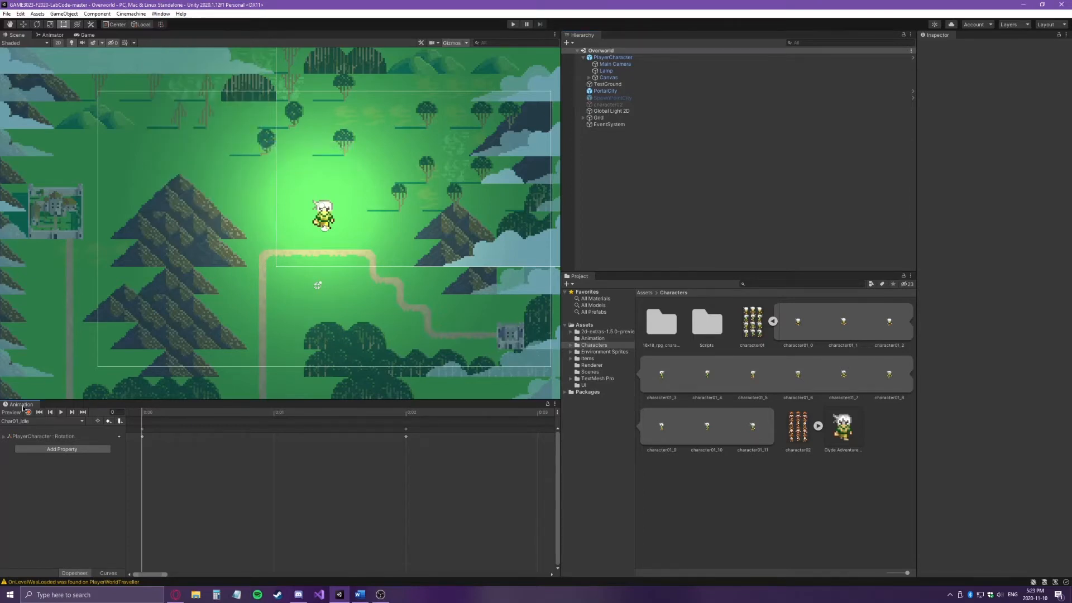
{"action": "left_click_drag", "start_coordinate": [22, 405], "coordinate": [208, 427]}
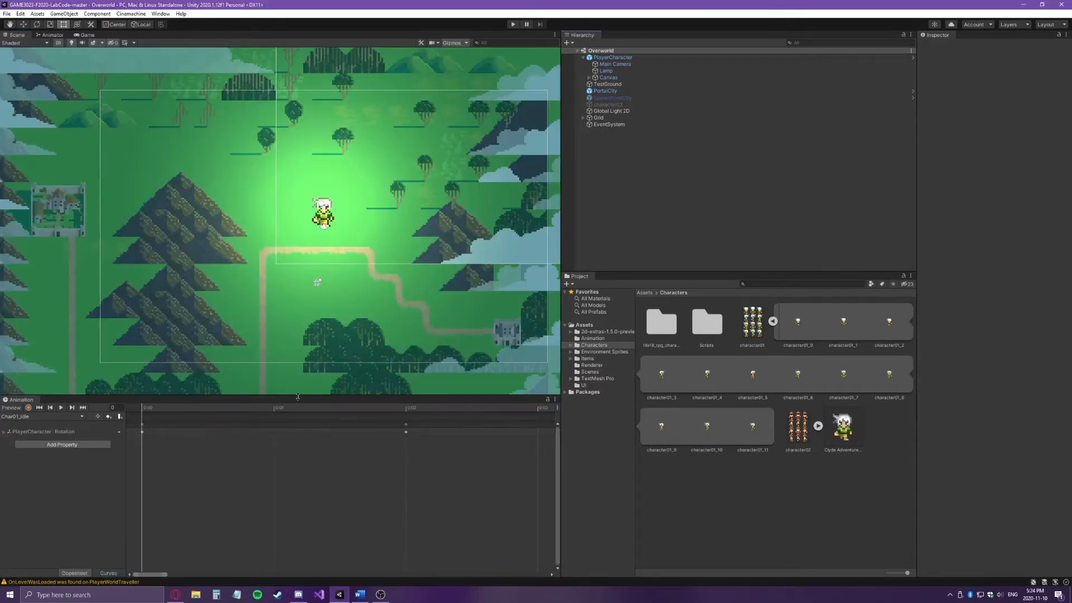
{"action": "mouse_move", "coordinate": [298, 397]}
{"action": "left_mouse_down"}
{"action": "mouse_move", "coordinate": [296, 434]}
{"action": "mouse_move", "coordinate": [295, 403]}
{"action": "left_mouse_up"}
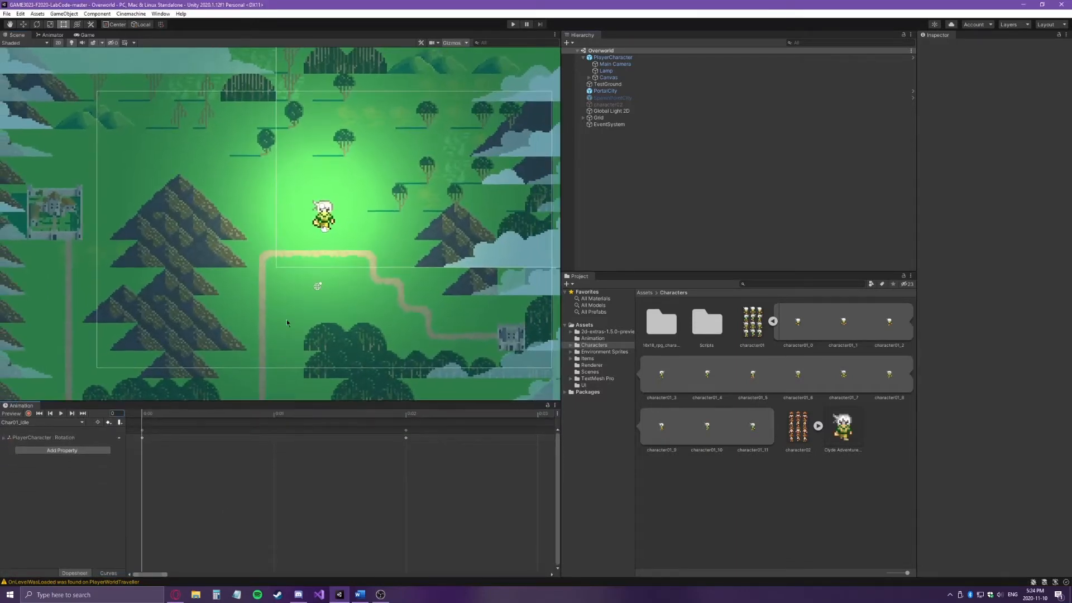
{"action": "scroll", "coordinate": [340, 250], "scroll_direction": "up", "scroll_amount": 3}
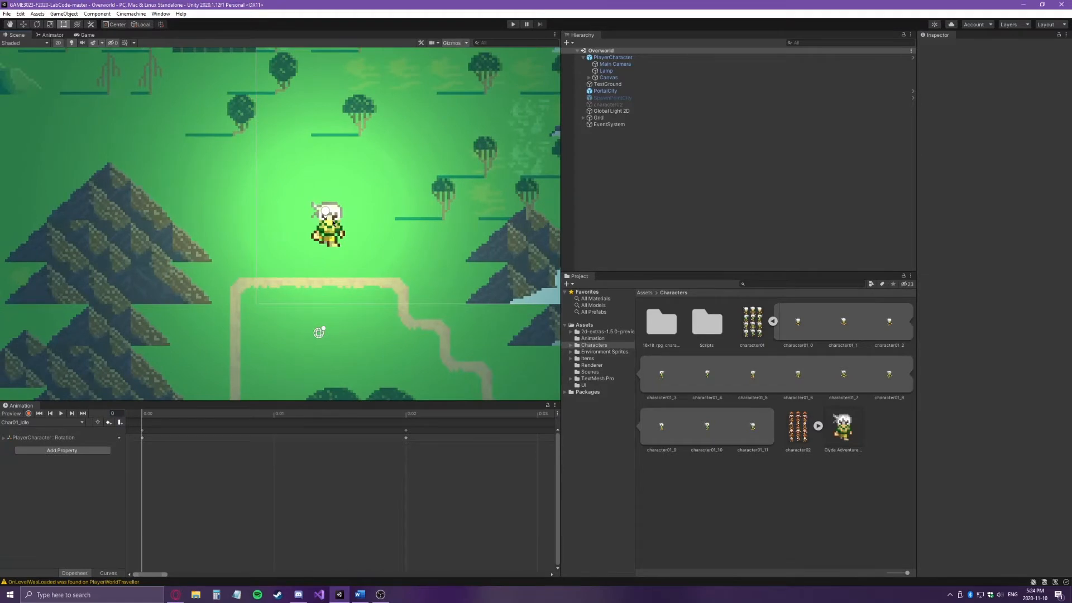
{"action": "left_click", "coordinate": [335, 226]}
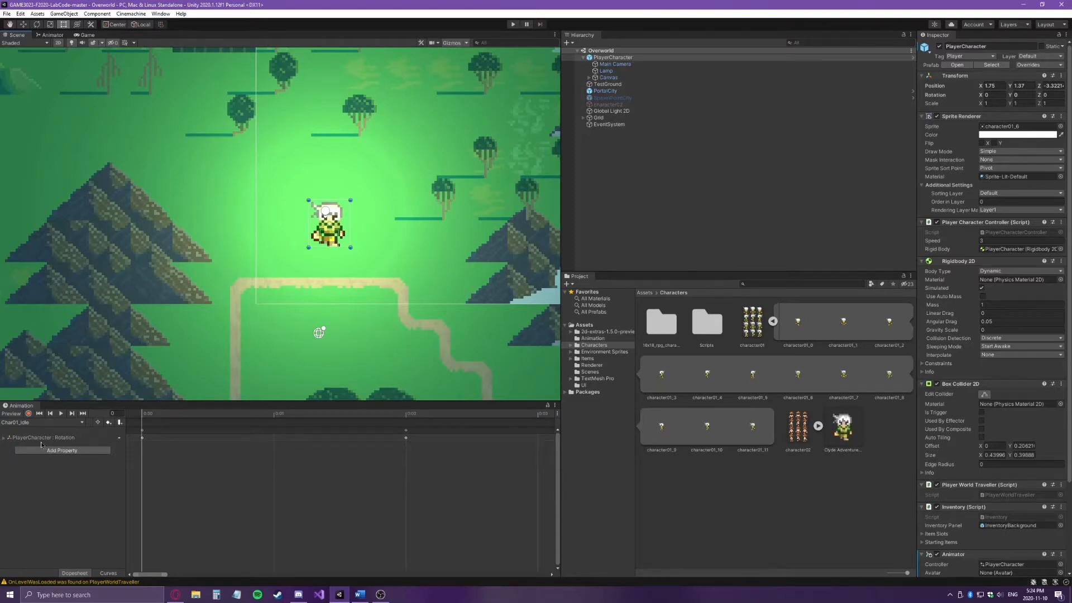
{"action": "left_click", "coordinate": [33, 423]}
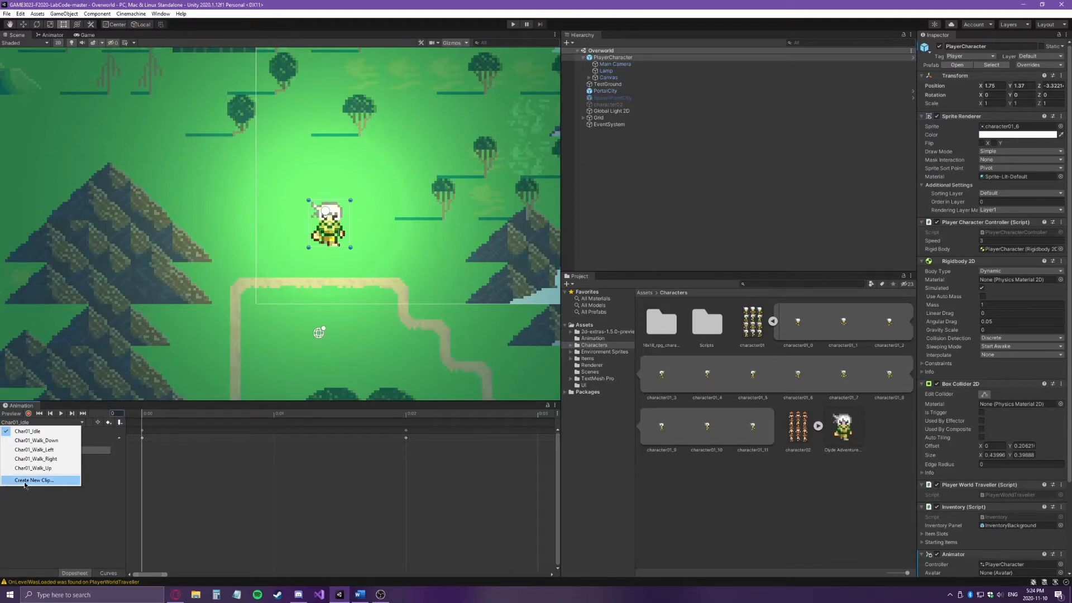
{"action": "left_click", "coordinate": [24, 480]}
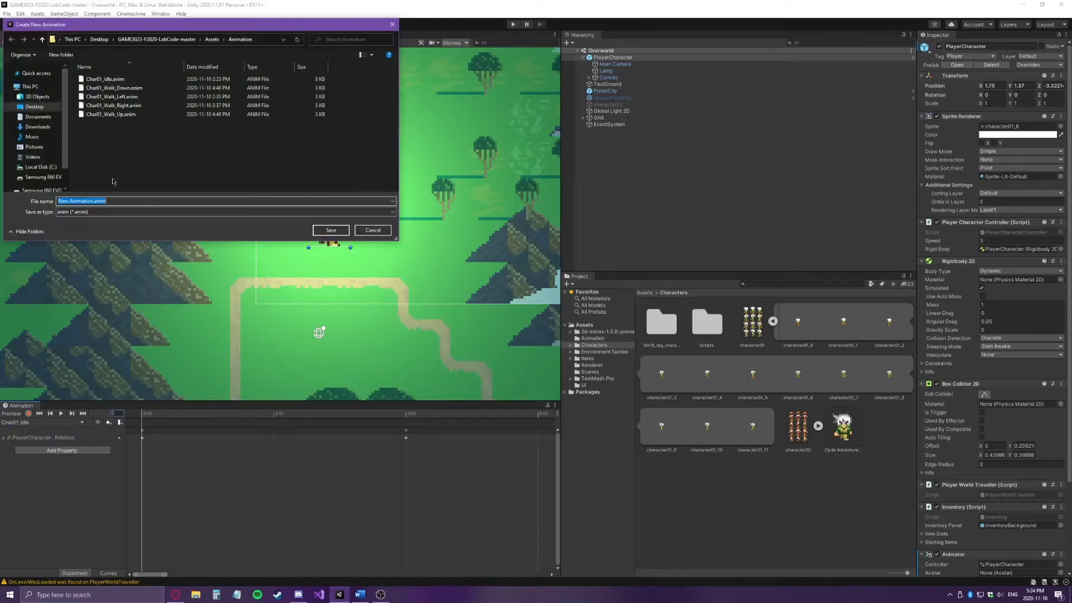
{"action": "left_click", "coordinate": [120, 105]}
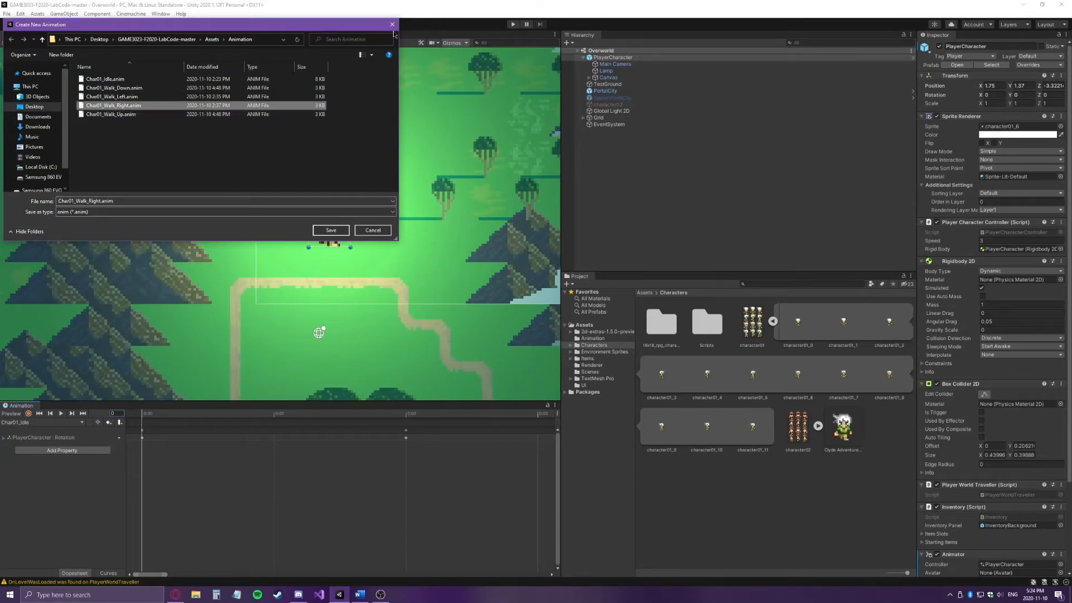
{"action": "left_click", "coordinate": [157, 97]}
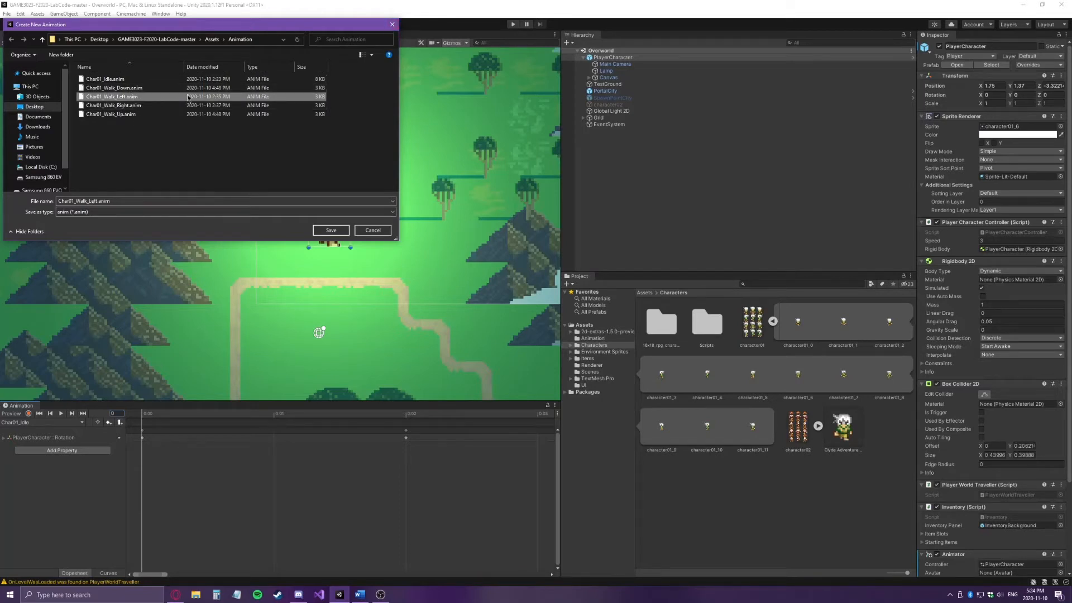
{"action": "left_click", "coordinate": [392, 24]}
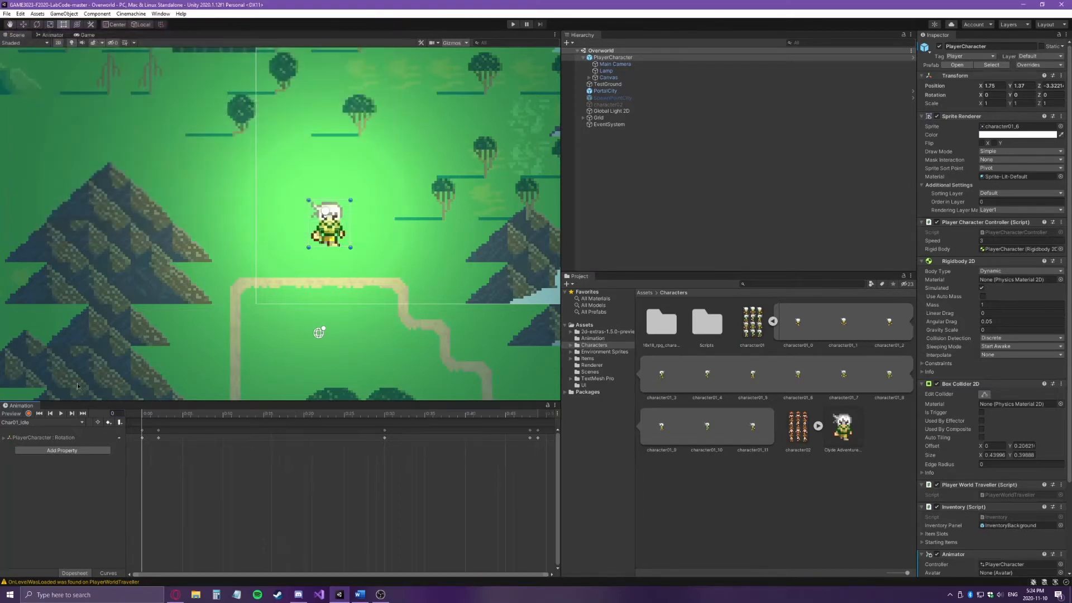
- Display the Char01_Walk_Left clip and look through the Sprite Renderer properties that can be added to it
{"action": "left_click", "coordinate": [41, 422]}
{"action": "left_click", "coordinate": [25, 454]}
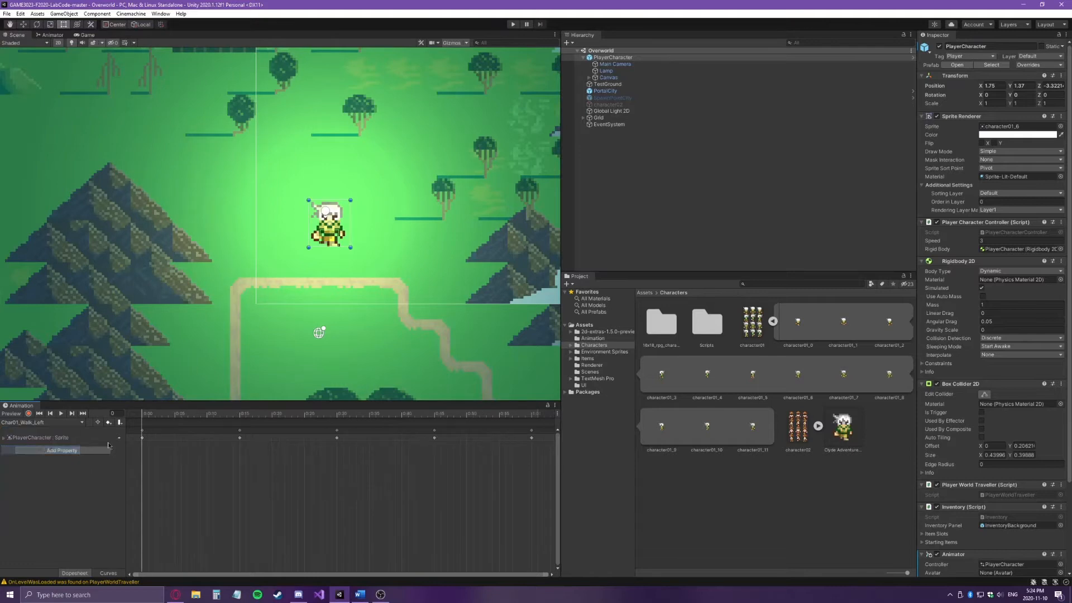
{"action": "left_click", "coordinate": [58, 451]}
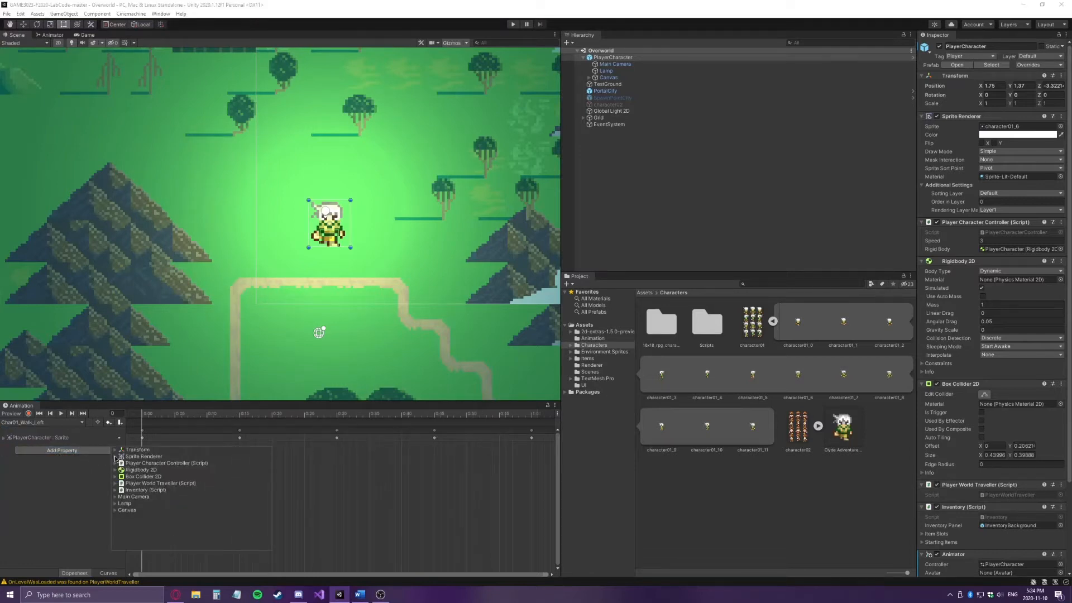
{"action": "left_click", "coordinate": [115, 457]}
{"action": "scroll", "coordinate": [134, 491], "scroll_direction": "down", "scroll_amount": 5}
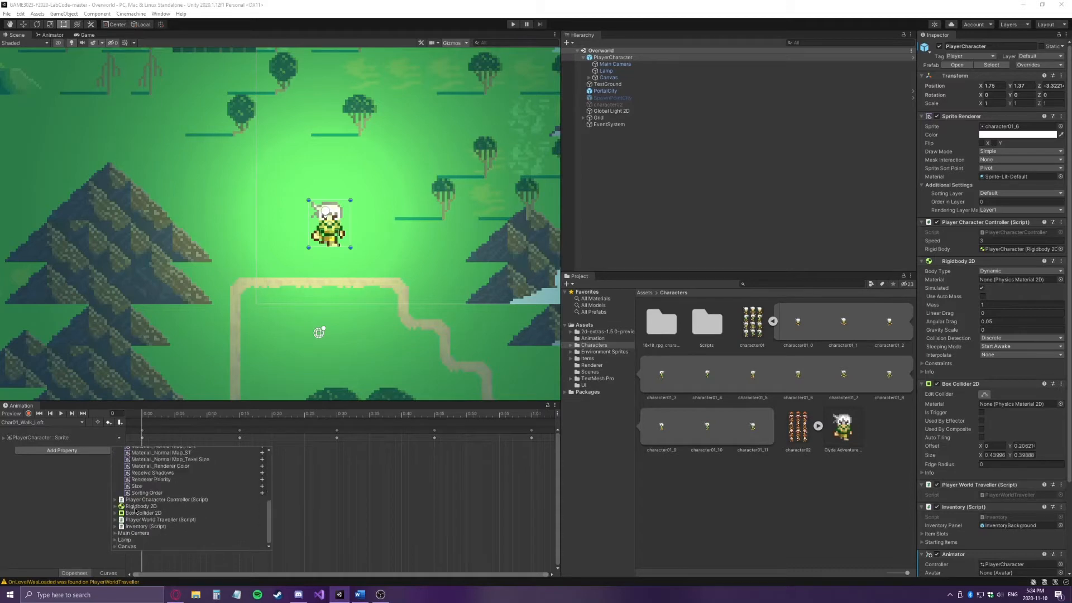
{"action": "scroll", "coordinate": [147, 500], "scroll_direction": "up", "scroll_amount": 3}
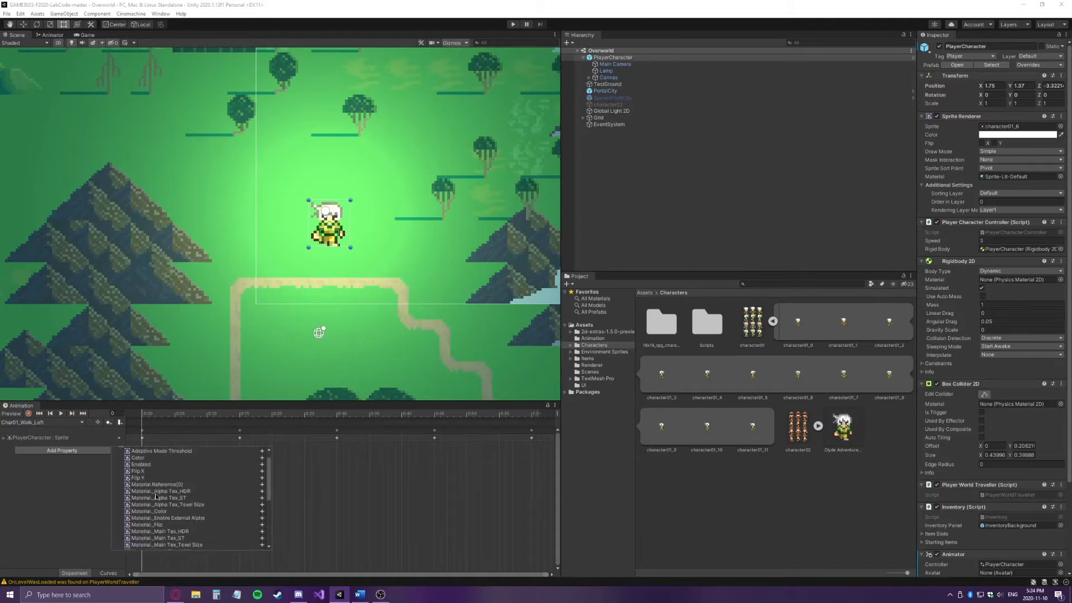
{"action": "scroll", "coordinate": [166, 502], "scroll_direction": "down", "scroll_amount": 3}
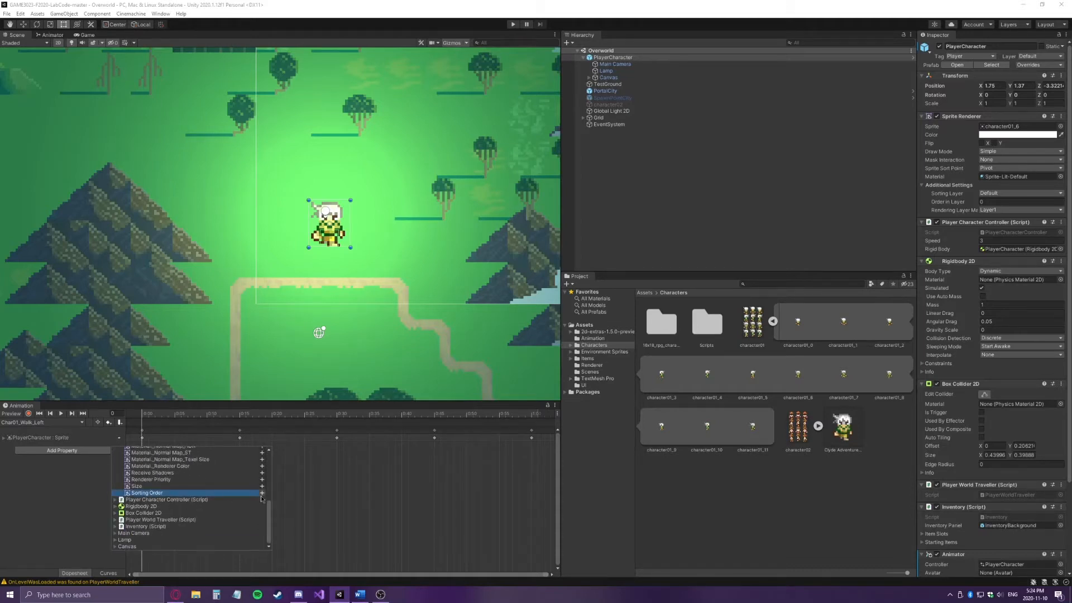
{"action": "left_click", "coordinate": [107, 466]}
- Examine the sprite keyframes of the Char01_Walk_Left clip and the source sprite used by the second keyframe
{"action": "left_click", "coordinate": [5, 441]}
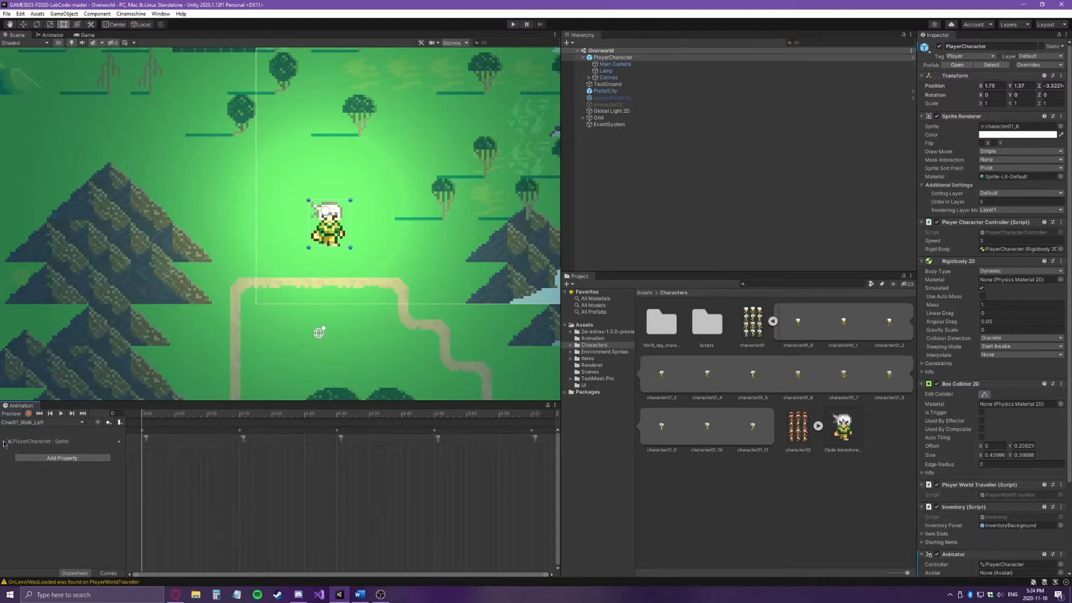
{"action": "scroll", "coordinate": [147, 465], "scroll_direction": "up", "scroll_amount": 3}
{"action": "scroll", "coordinate": [140, 457], "scroll_direction": "up", "scroll_amount": 3}
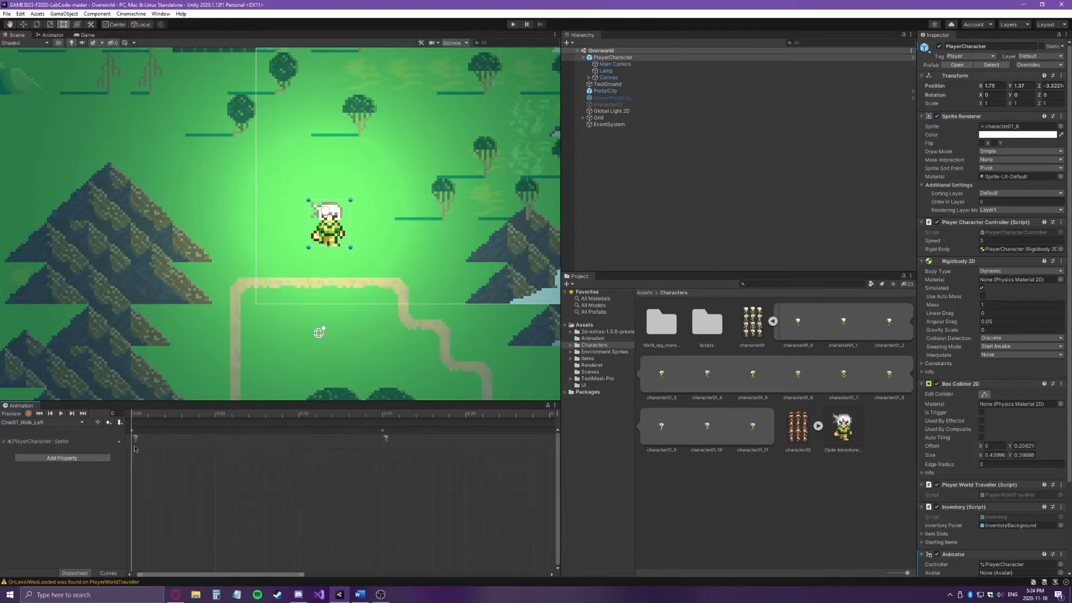
{"action": "scroll", "coordinate": [150, 460], "scroll_direction": "down", "scroll_amount": 5}
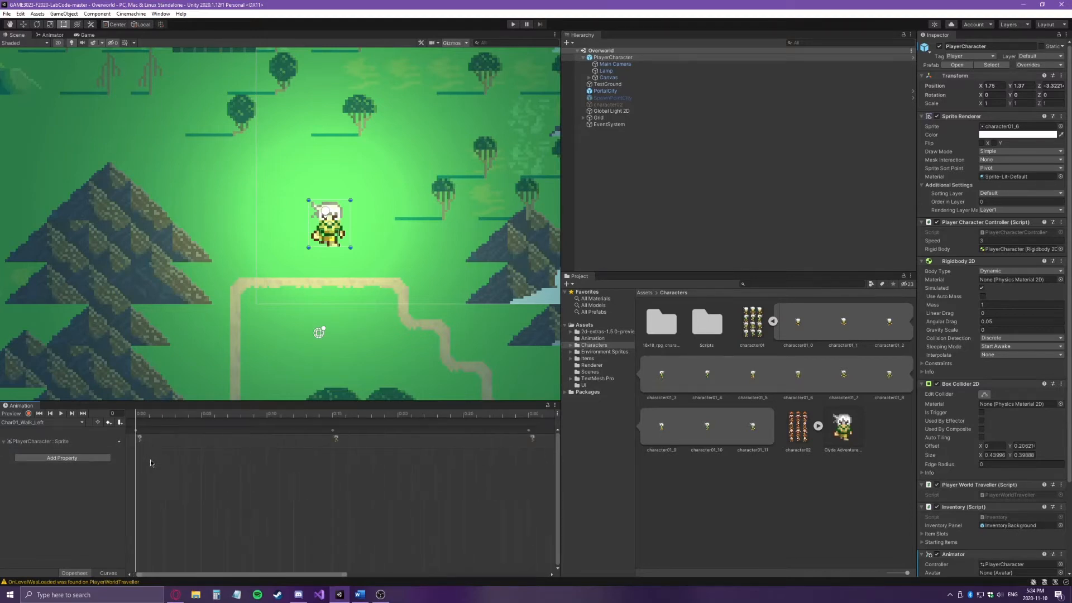
{"action": "left_click", "coordinate": [295, 439]}
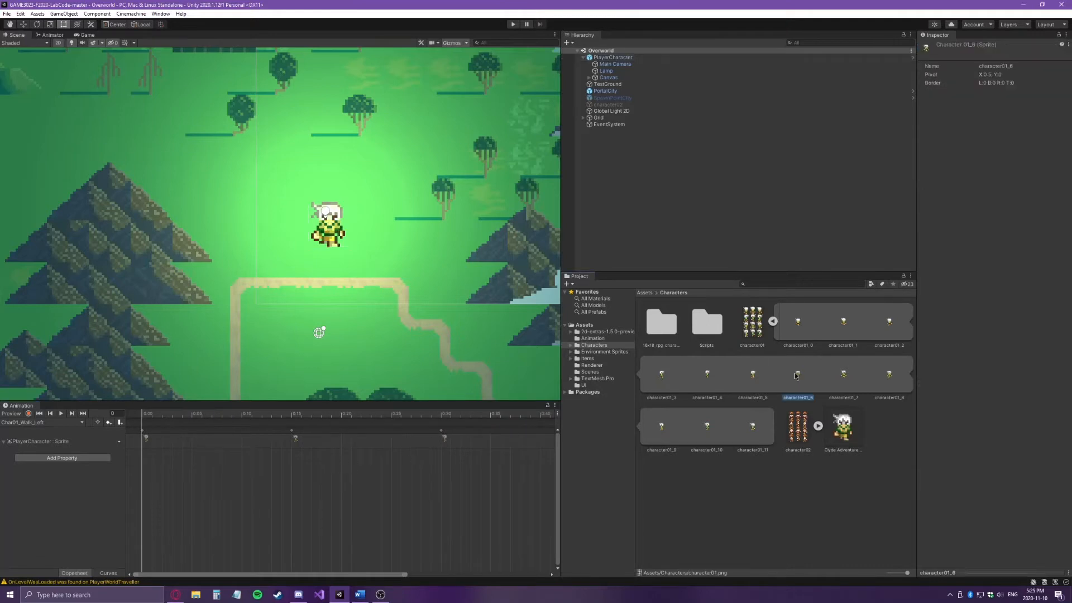
{"action": "scroll", "coordinate": [335, 457], "scroll_direction": "down", "scroll_amount": 3}
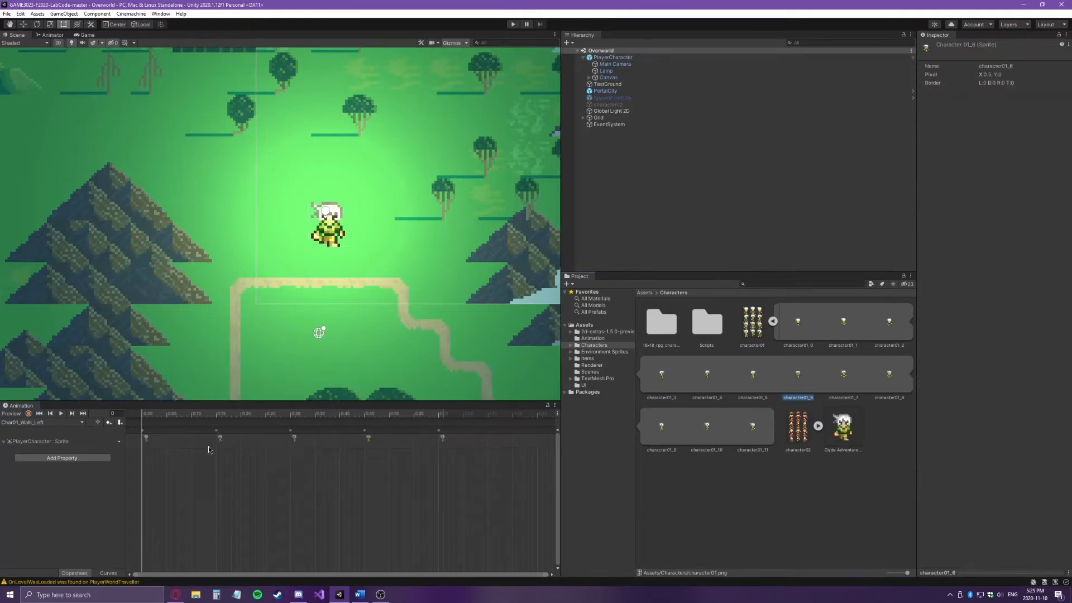
- Review the individual character01 sprites in the Characters folder that serve as walking frames
{"action": "left_click", "coordinate": [839, 375]}
{"action": "left_click", "coordinate": [706, 381]}
{"action": "left_click", "coordinate": [753, 378]}
{"action": "key", "text": "Right"}
{"action": "key", "text": "Right"}
{"action": "left_click_drag", "start_coordinate": [706, 377], "coordinate": [224, 448]}
- Review the spacing of the sprite keyframes in the Char01_Walk_Left clip and play the clip's preview
{"action": "scroll", "coordinate": [224, 448], "scroll_direction": "up", "scroll_amount": 3}
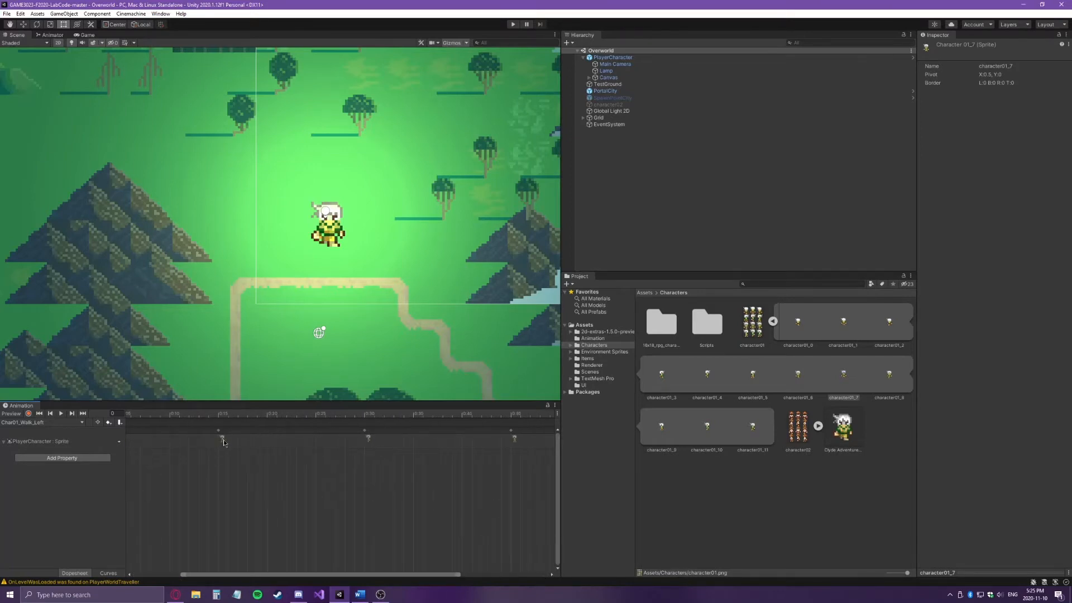
{"action": "scroll", "coordinate": [223, 450], "scroll_direction": "down", "scroll_amount": 2}
{"action": "scroll", "coordinate": [224, 451], "scroll_direction": "down", "scroll_amount": 1}
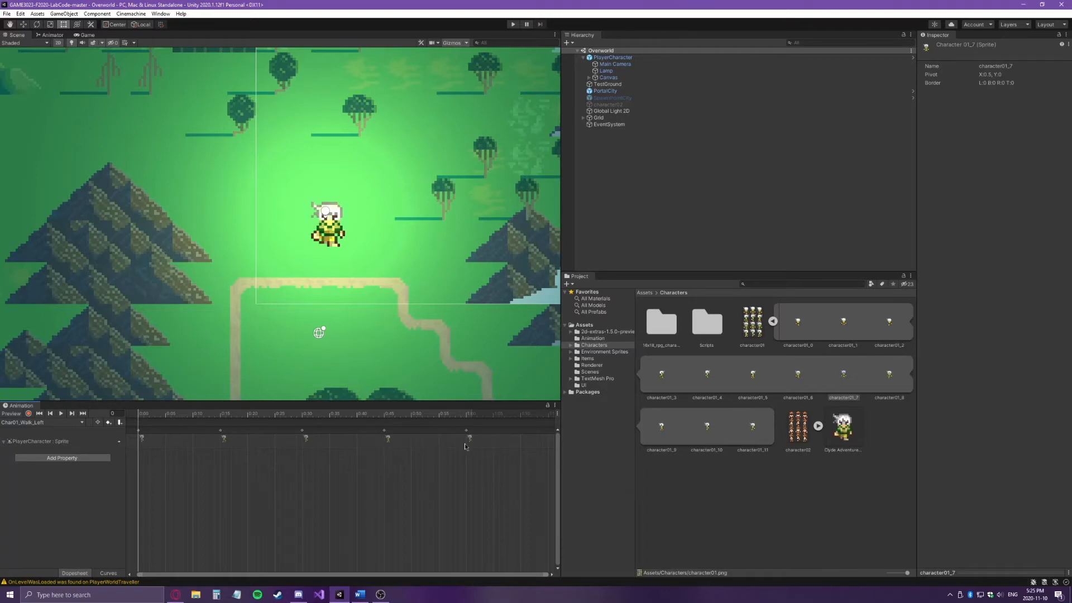
{"action": "left_click", "coordinate": [62, 413]}
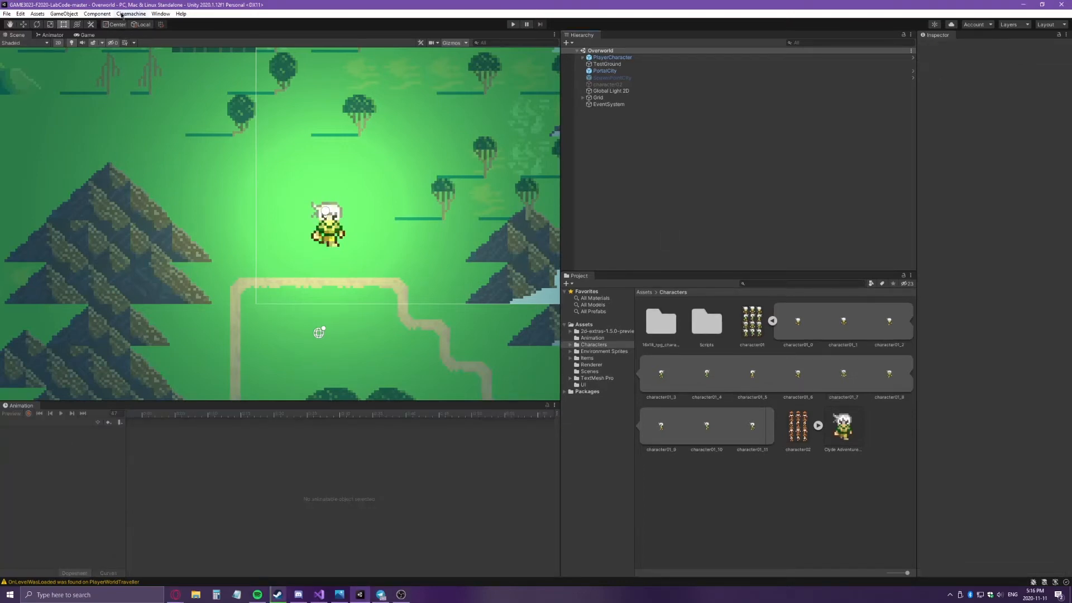
- Open the Animator window and load the PlayerCharacter controller from the Animation folder into it
{"action": "left_click", "coordinate": [161, 15]}
{"action": "mouse_move", "coordinate": [215, 147]}
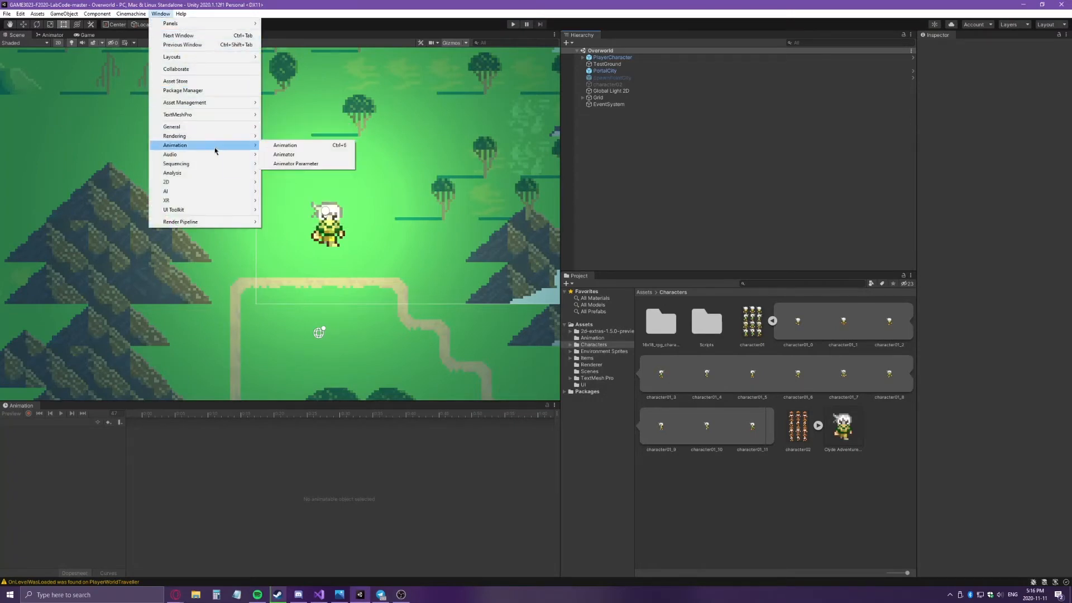
{"action": "left_click", "coordinate": [290, 155]}
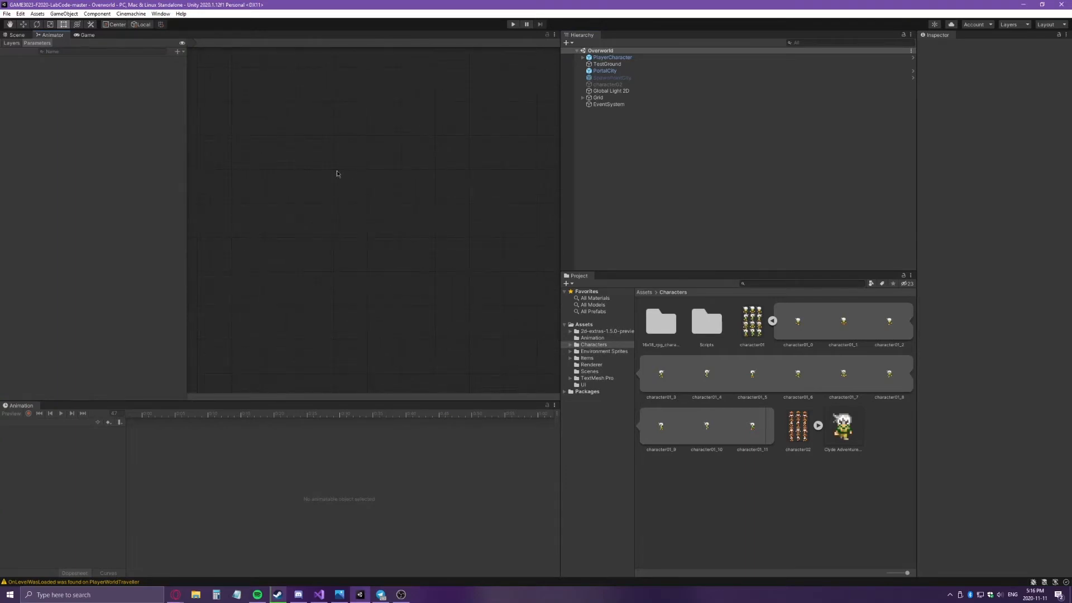
{"action": "key", "text": "q"}
{"action": "left_click", "coordinate": [591, 337]}
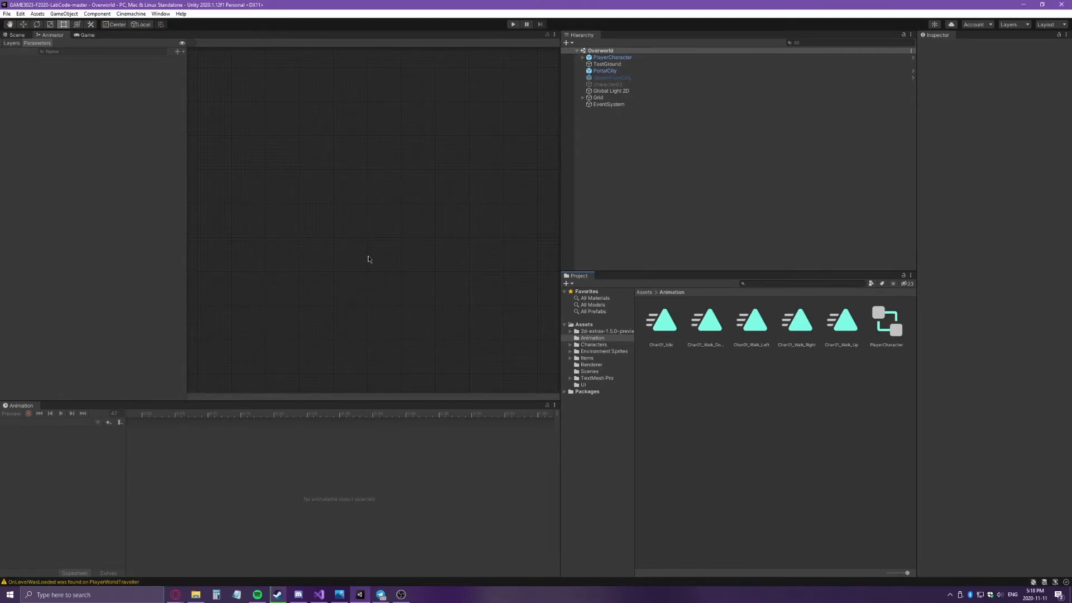
{"action": "left_click", "coordinate": [890, 325]}
{"action": "middle_click_drag", "start_coordinate": [438, 289], "coordinate": [459, 294]}
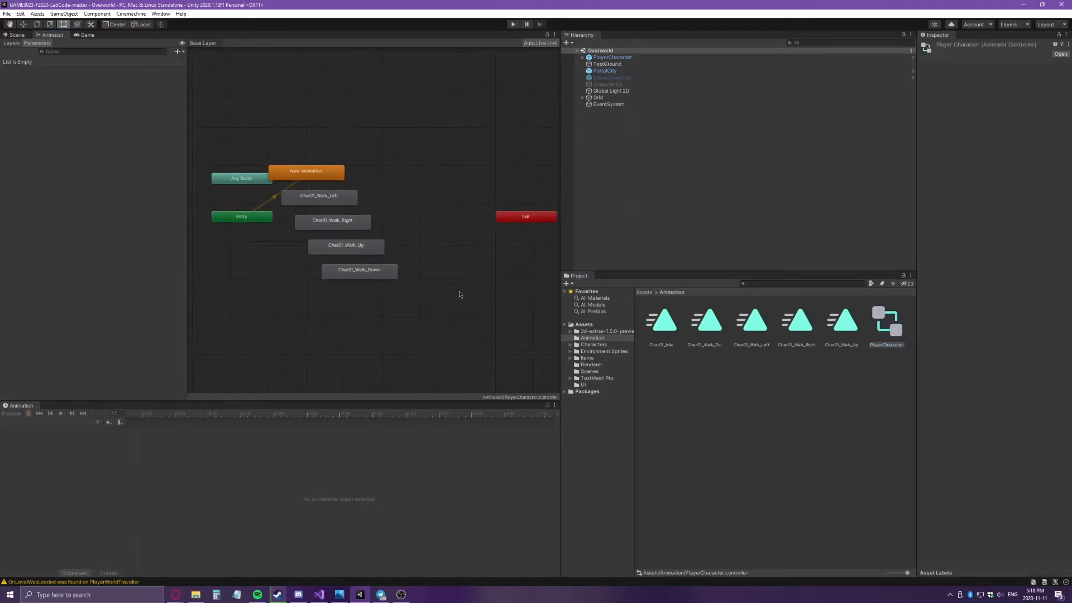
{"action": "scroll", "coordinate": [459, 294], "scroll_direction": "down", "scroll_amount": 2}
{"action": "scroll", "coordinate": [411, 289], "scroll_direction": "up", "scroll_amount": 1}
- Review the walk states in the PlayerCharacter controller, including the WalkLeft state's name and assigned motion
{"action": "left_click", "coordinate": [388, 254]}
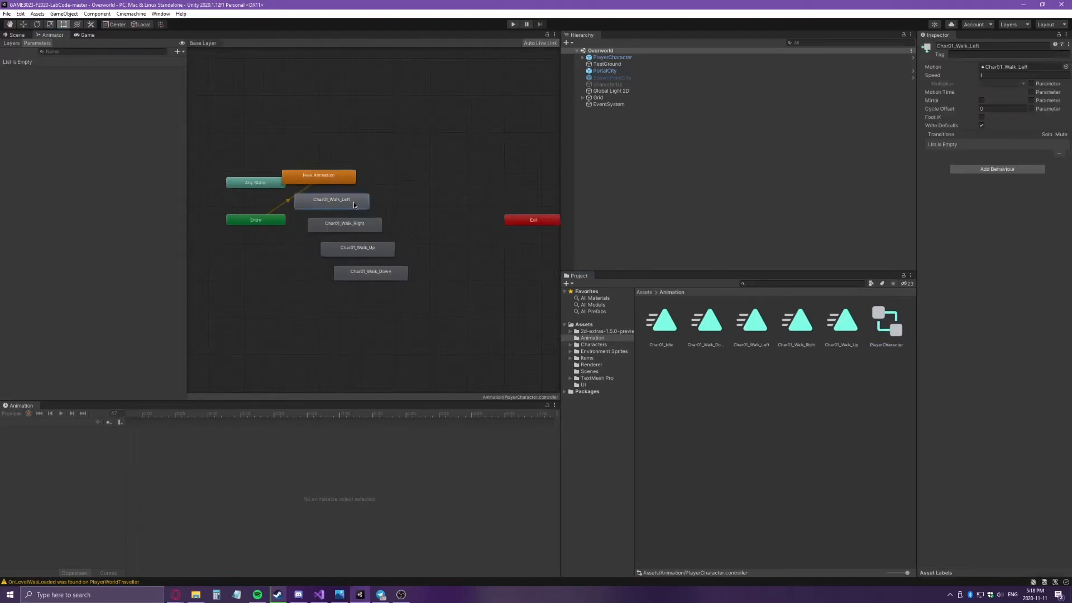
{"action": "left_click", "coordinate": [404, 278]}
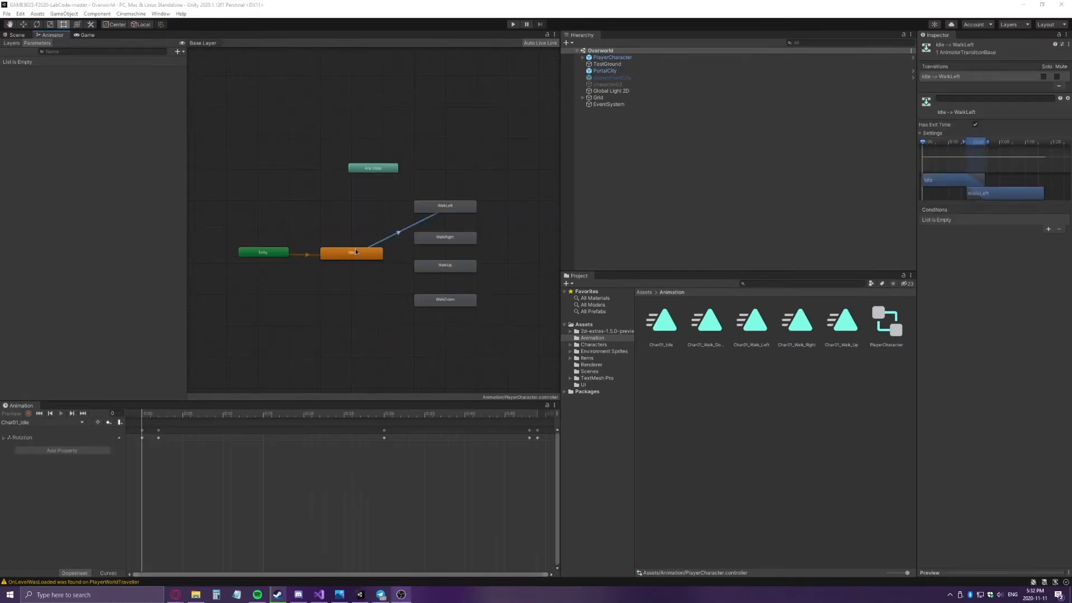
{"action": "scroll", "coordinate": [396, 287], "scroll_direction": "up", "scroll_amount": 1}
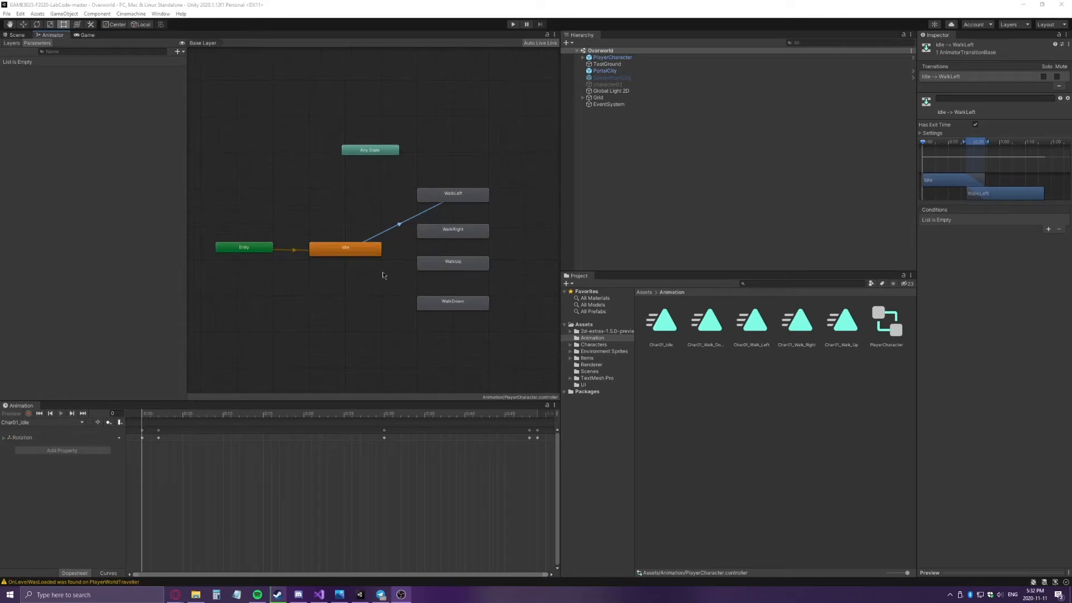
{"action": "left_click", "coordinate": [479, 202]}
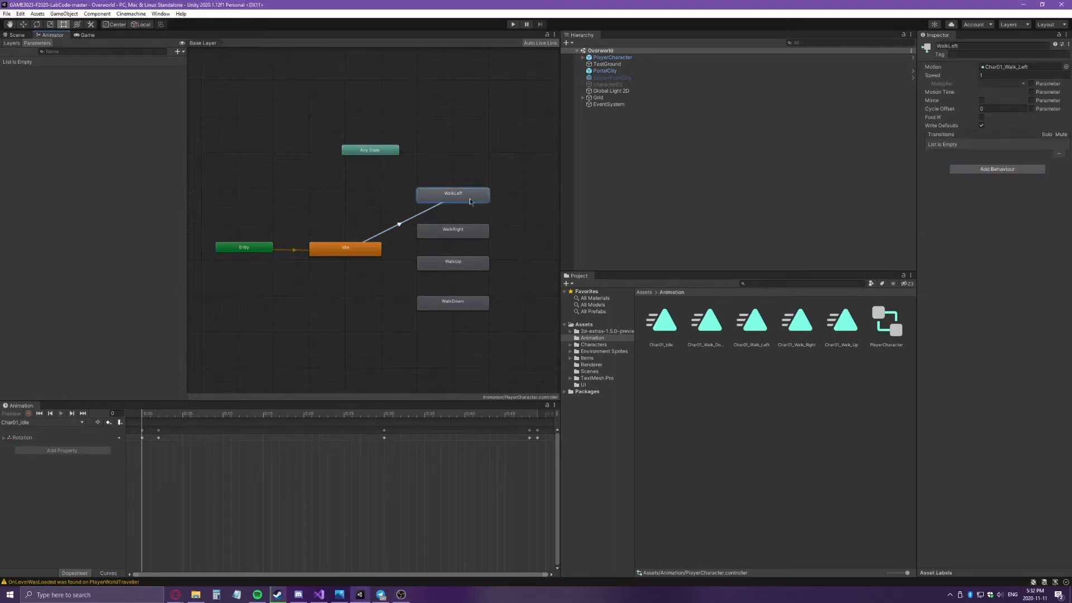
{"action": "left_click", "coordinate": [949, 46]}
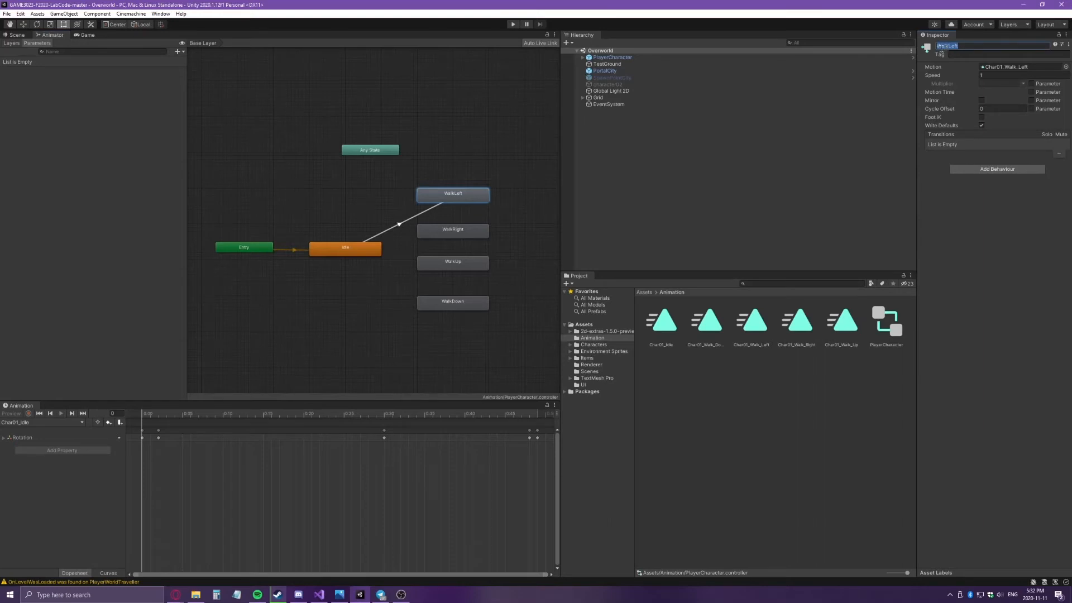
{"action": "left_click", "coordinate": [342, 304]}
{"action": "scroll", "coordinate": [362, 282], "scroll_direction": "up", "scroll_amount": 1}
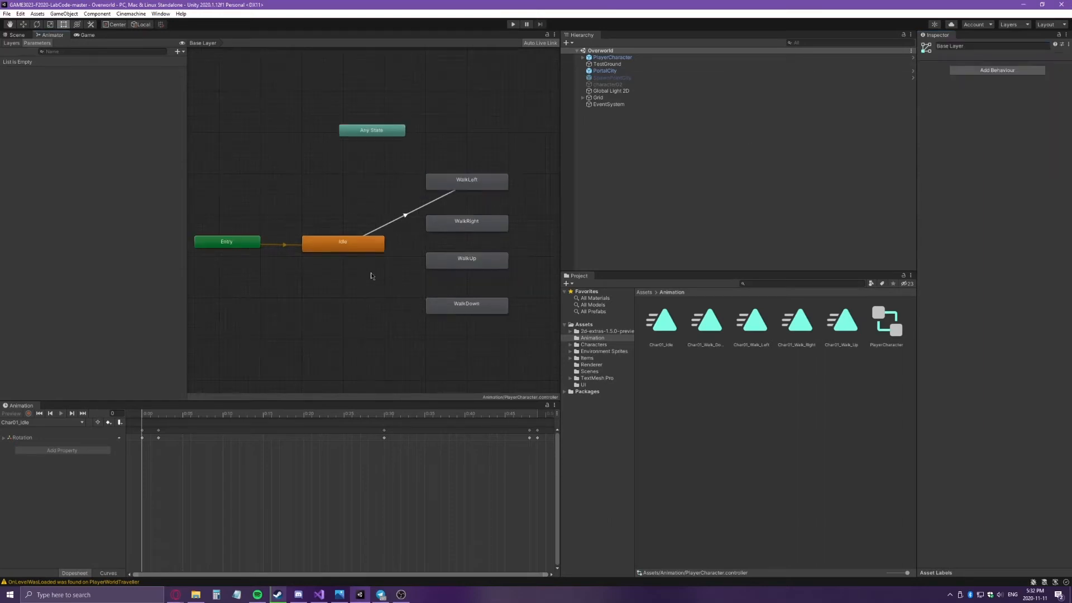
- Inspect the transition from the Idle state to the WalkLeft state
{"action": "left_click", "coordinate": [403, 221]}
{"action": "right_click", "coordinate": [358, 254]}
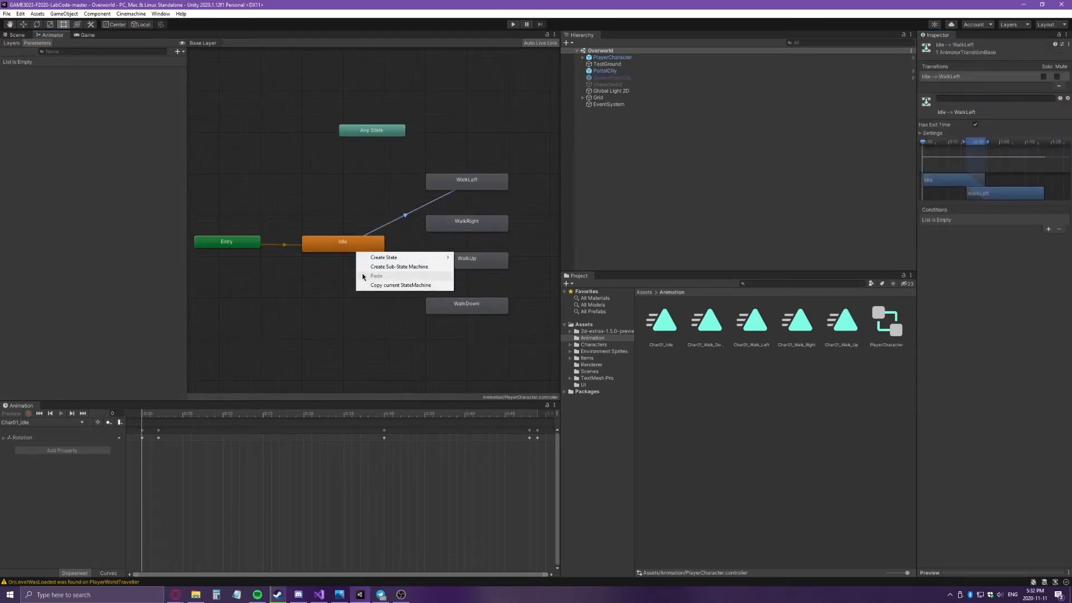
{"action": "left_click", "coordinate": [406, 215]}
{"action": "right_click", "coordinate": [405, 216]}
{"action": "left_click", "coordinate": [406, 217]}
{"action": "right_click", "coordinate": [405, 216]}
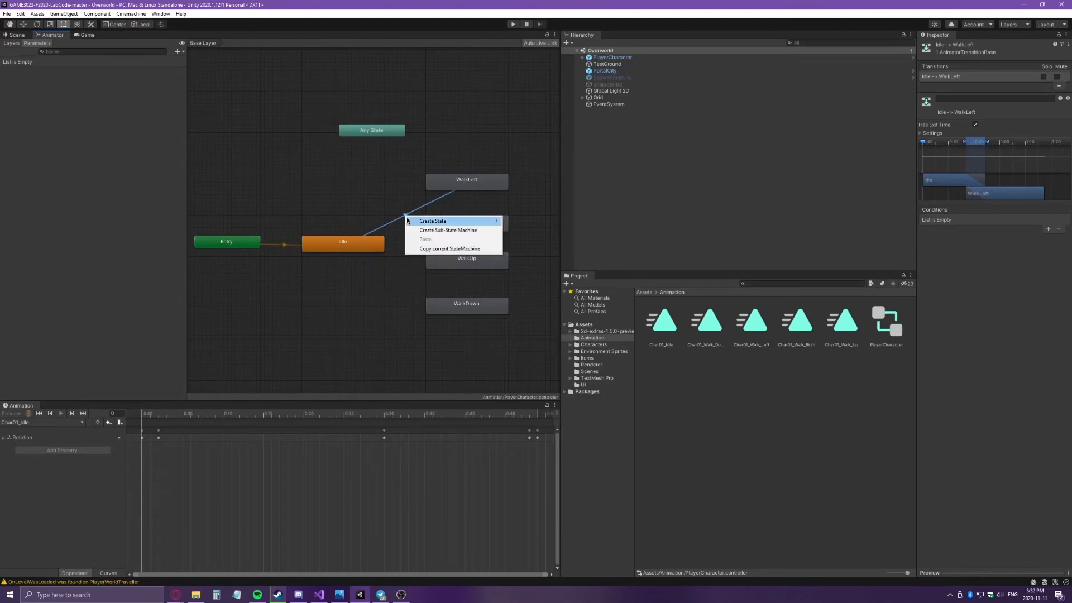
{"action": "left_click", "coordinate": [419, 249]}
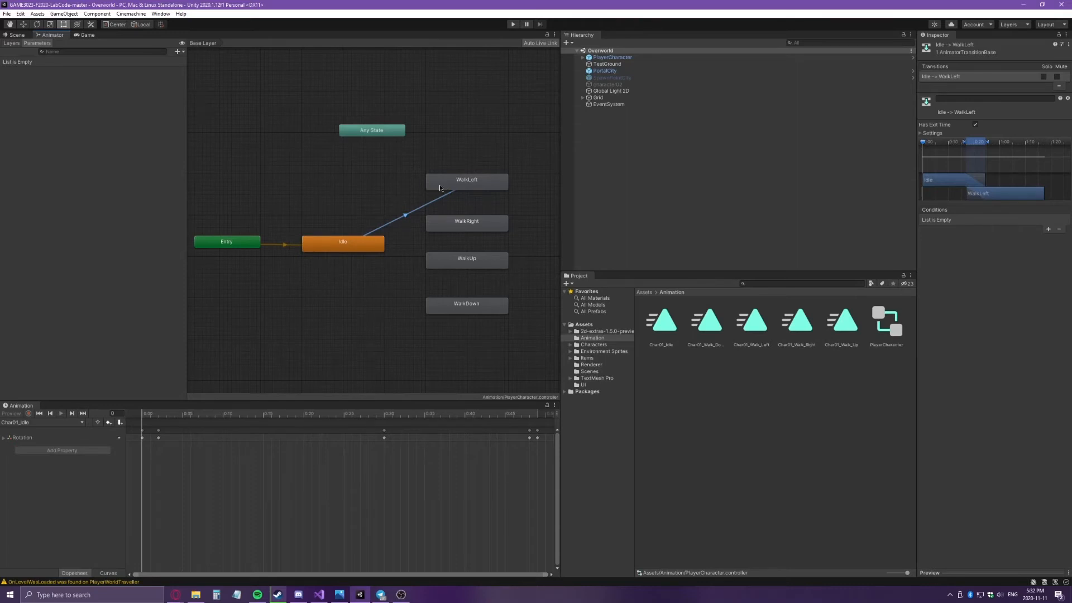
- Create a transition from the WalkLeft state back to the Idle state
{"action": "right_click", "coordinate": [440, 185]}
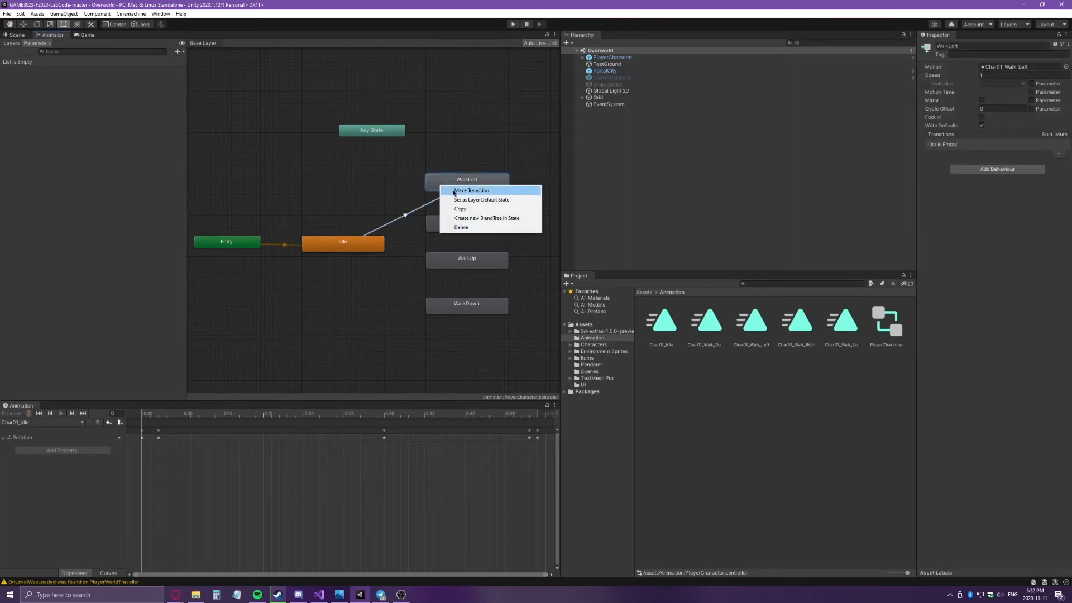
{"action": "left_click", "coordinate": [453, 192]}
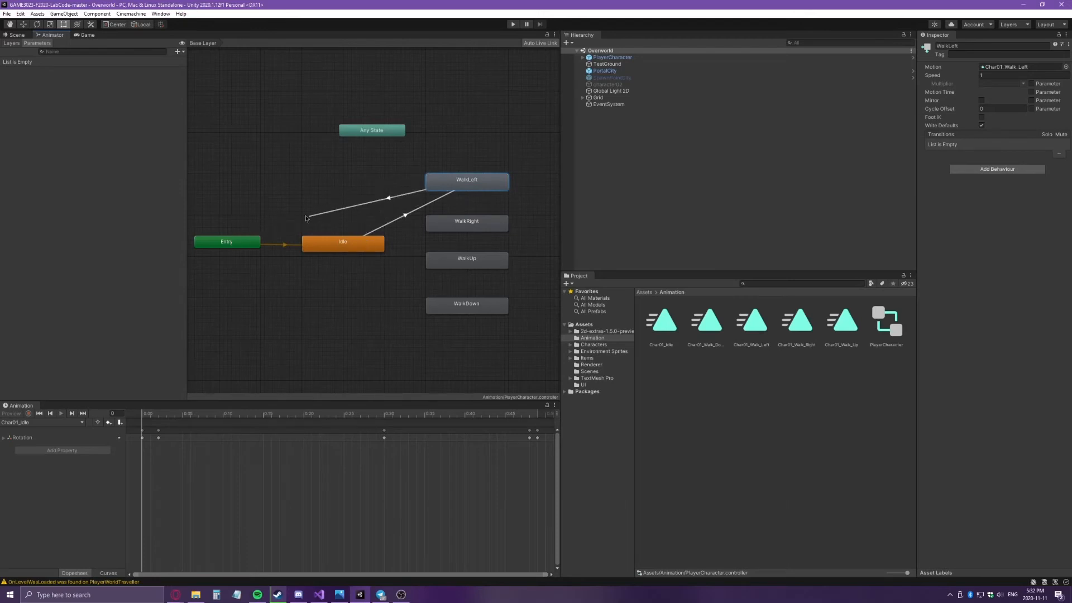
{"action": "left_click", "coordinate": [358, 246]}
{"action": "left_click", "coordinate": [341, 240]}
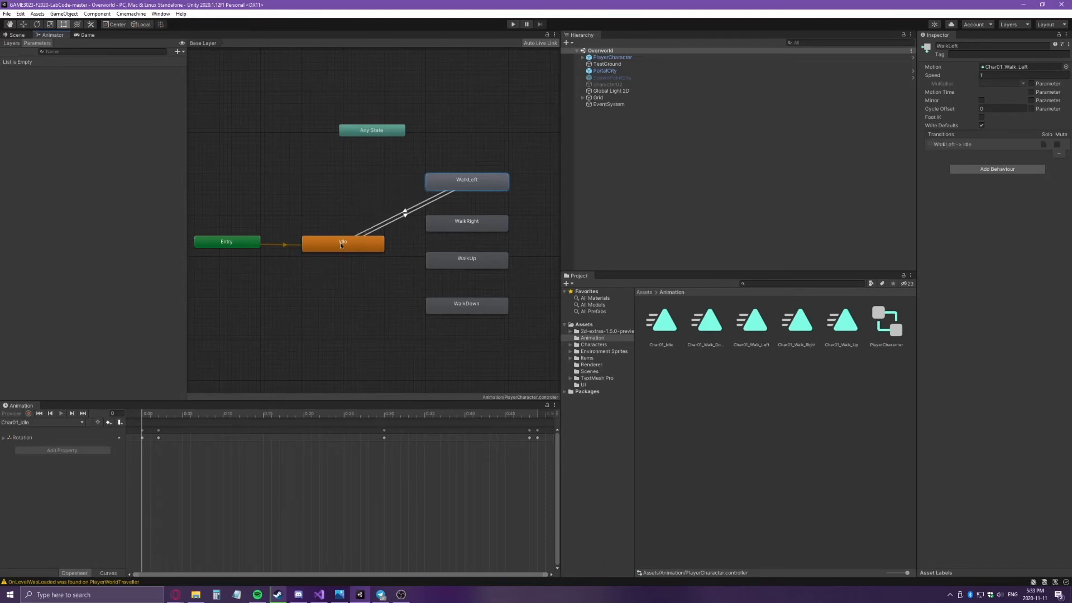
- Select the Idle-to-WalkLeft transition and add an Int parameter named WalkDirection to the controller
{"action": "left_click", "coordinate": [406, 215]}
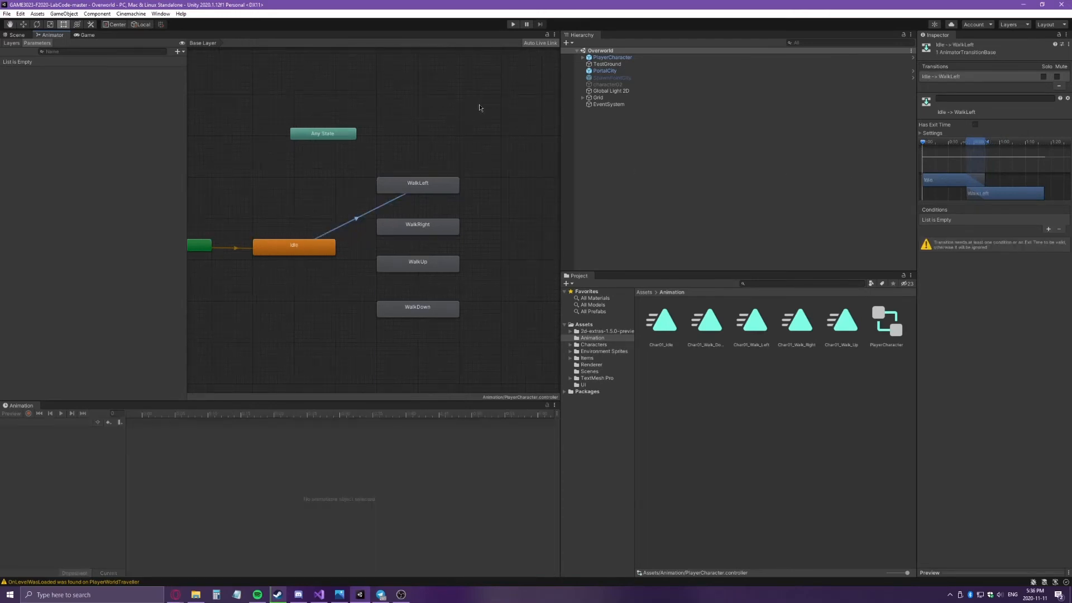
{"action": "left_click", "coordinate": [178, 54]}
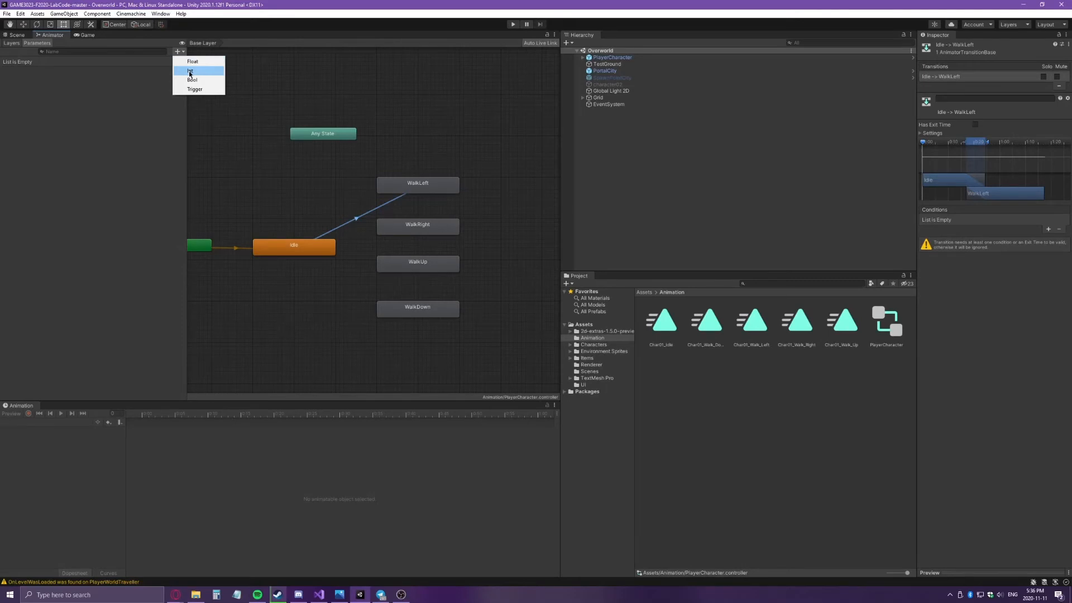
{"action": "left_click", "coordinate": [190, 72]}
{"action": "type", "text": "WalkDirection"}
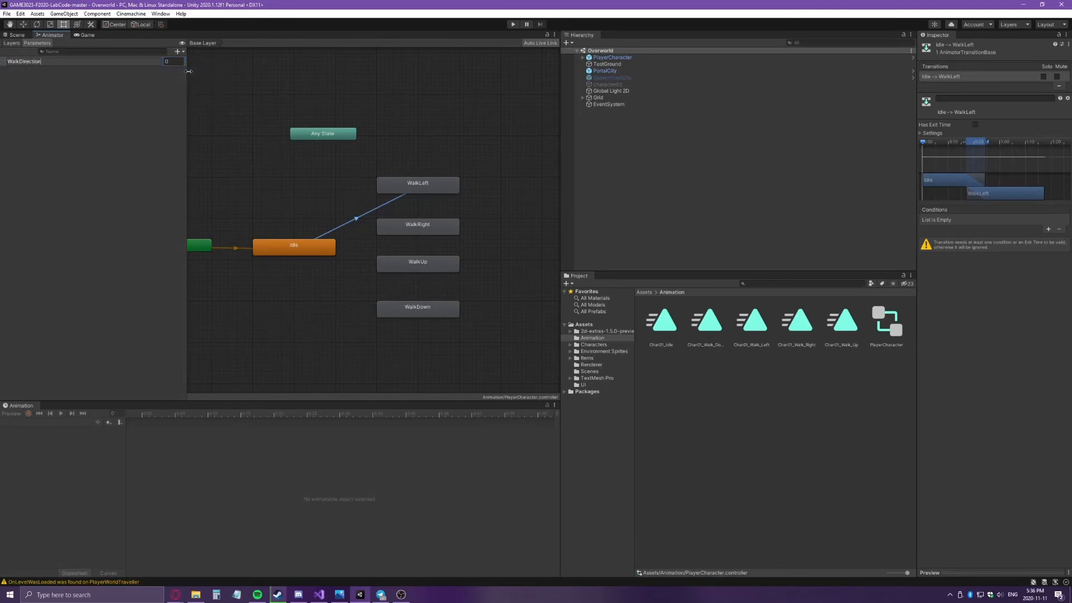
{"action": "key", "text": "Return"}
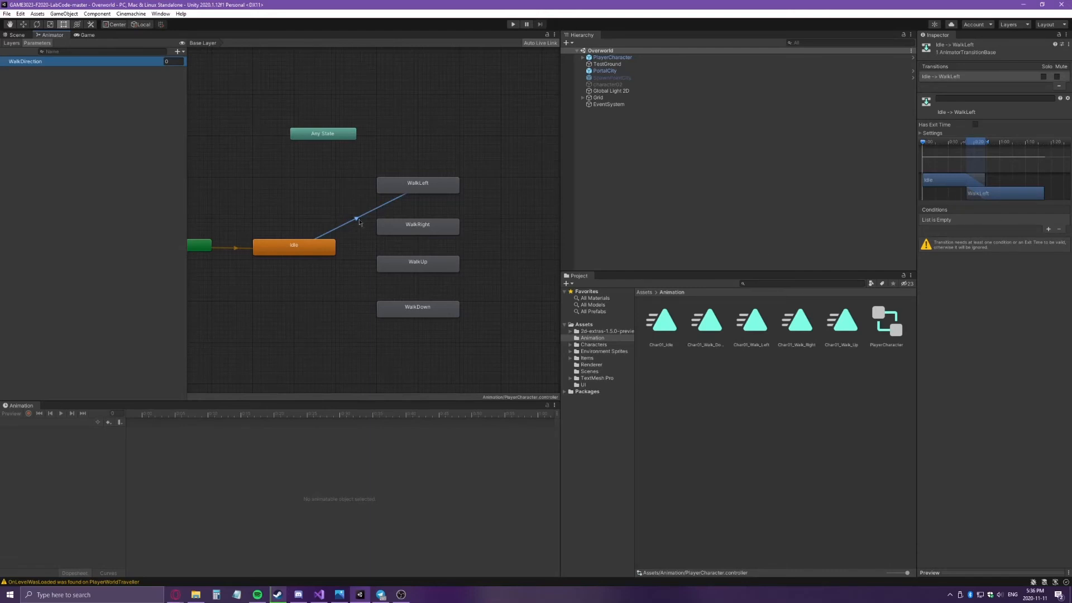
- Add a condition to the Idle-to-WalkLeft transition requiring WalkDirection to equal 0
{"action": "left_click", "coordinate": [1049, 232]}
{"action": "left_click", "coordinate": [1013, 220]}
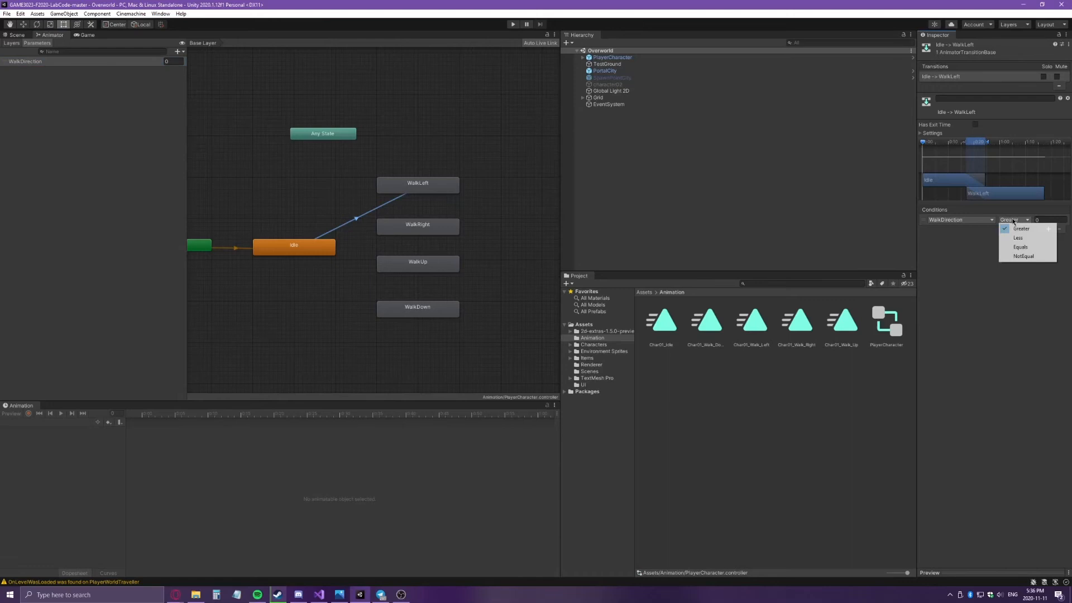
{"action": "left_click", "coordinate": [1020, 247]}
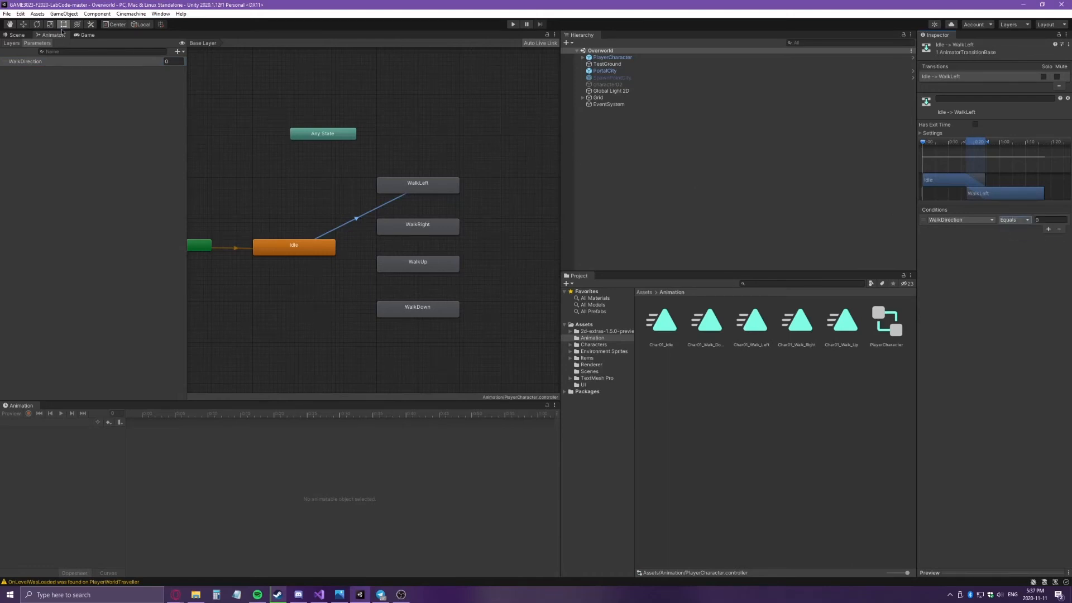
- Show the scene and run the game in Play mode
{"action": "left_click", "coordinate": [17, 35]}
{"action": "left_click", "coordinate": [512, 24]}
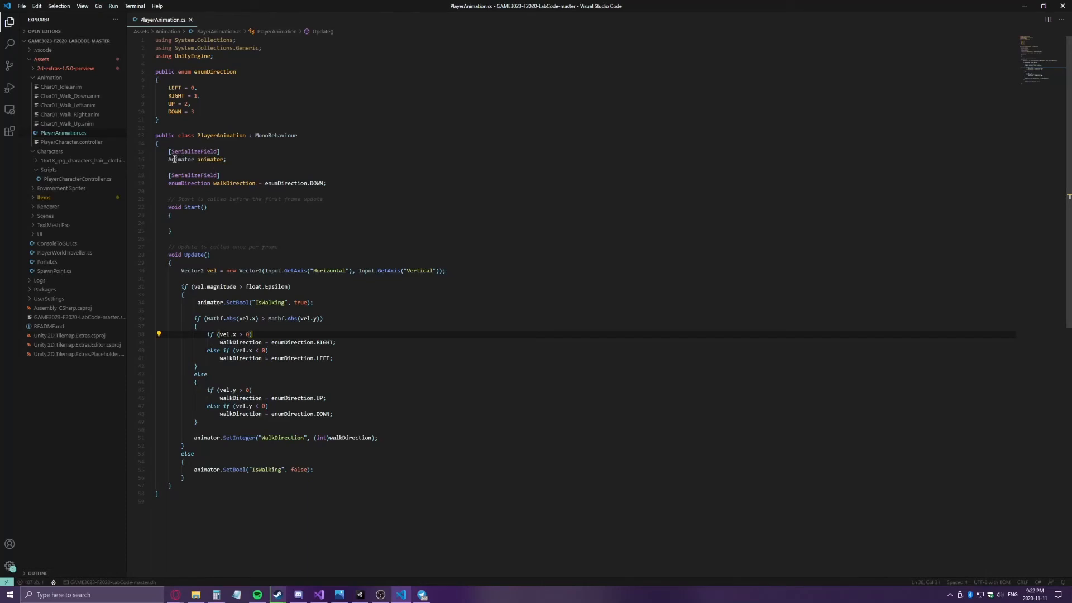
- Examine PlayerAnimation.cs in Visual Studio Code: the animator and walkDirection fields, the velocity checks in Update, and the SetInteger call for WalkDirection
{"action": "left_click_drag", "start_coordinate": [168, 159], "coordinate": [228, 162]}
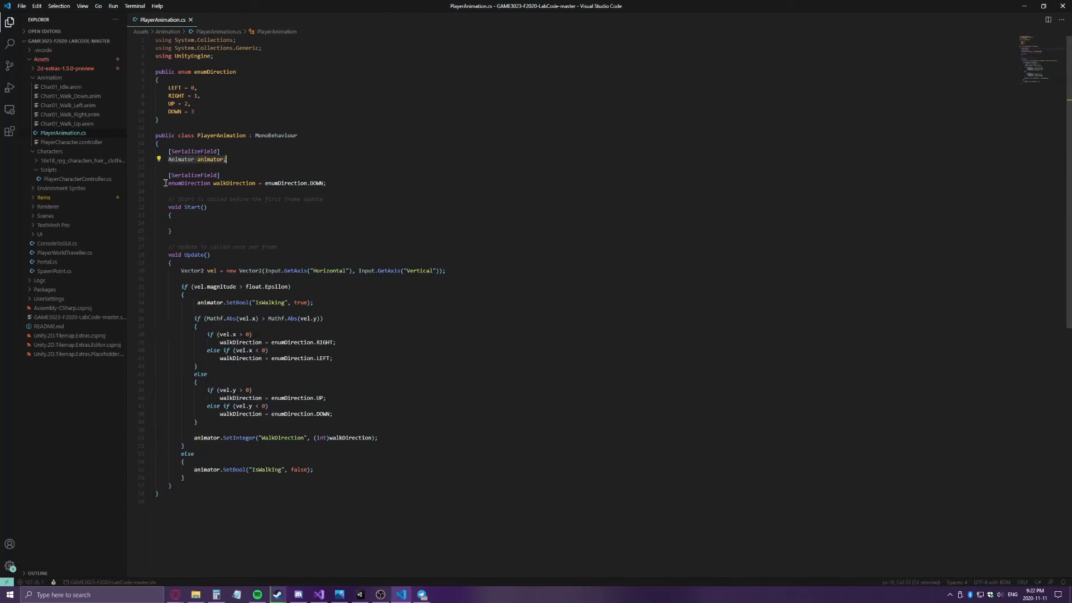
{"action": "left_click_drag", "start_coordinate": [171, 183], "coordinate": [300, 181]}
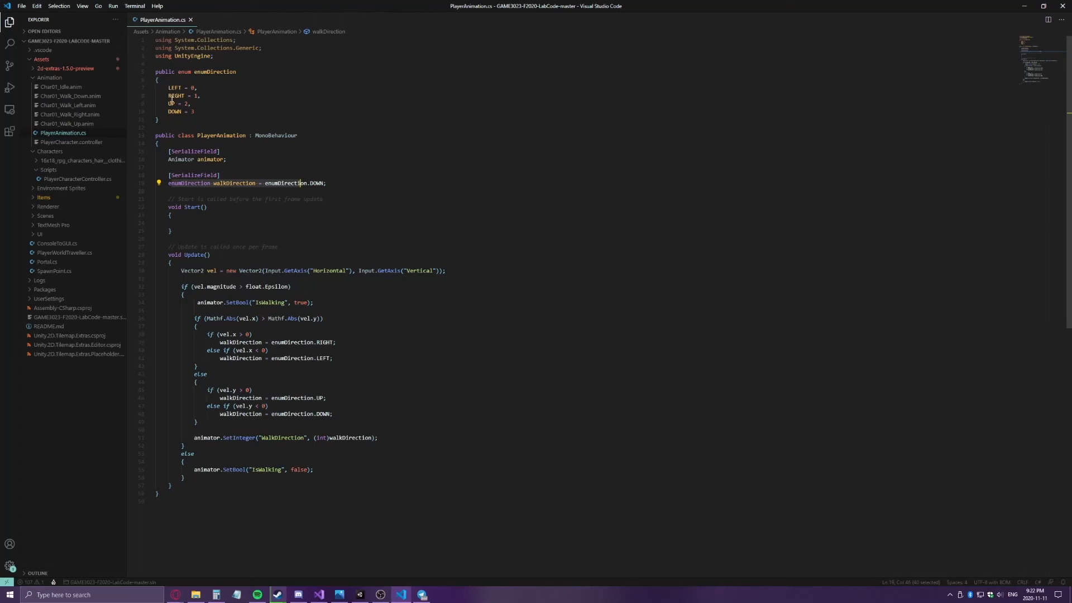
{"action": "scroll", "coordinate": [223, 268], "scroll_direction": "down", "scroll_amount": 2}
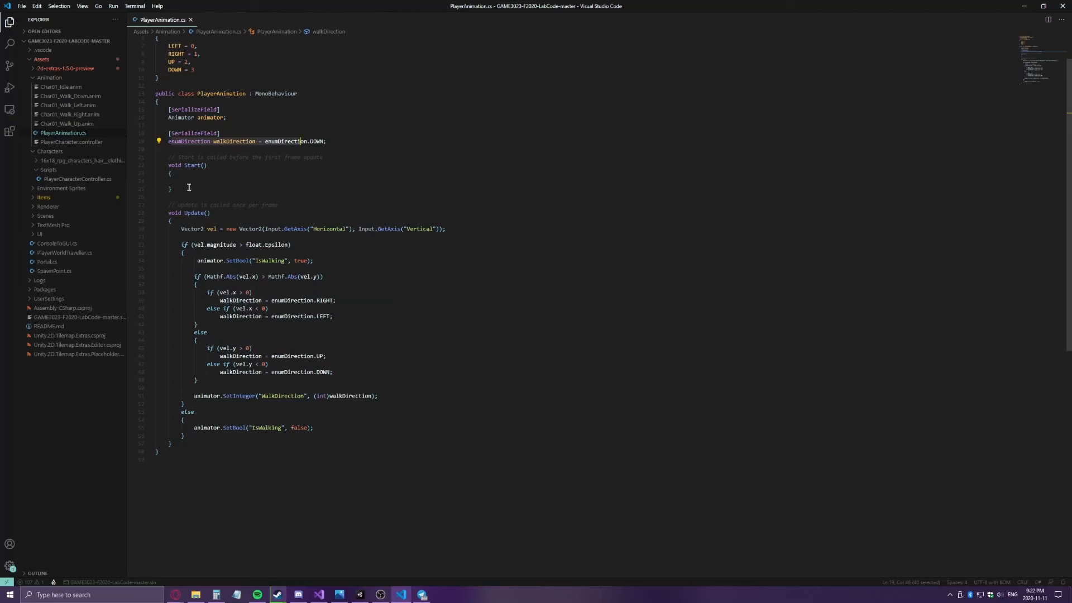
{"action": "scroll", "coordinate": [250, 335], "scroll_direction": "up", "scroll_amount": 1}
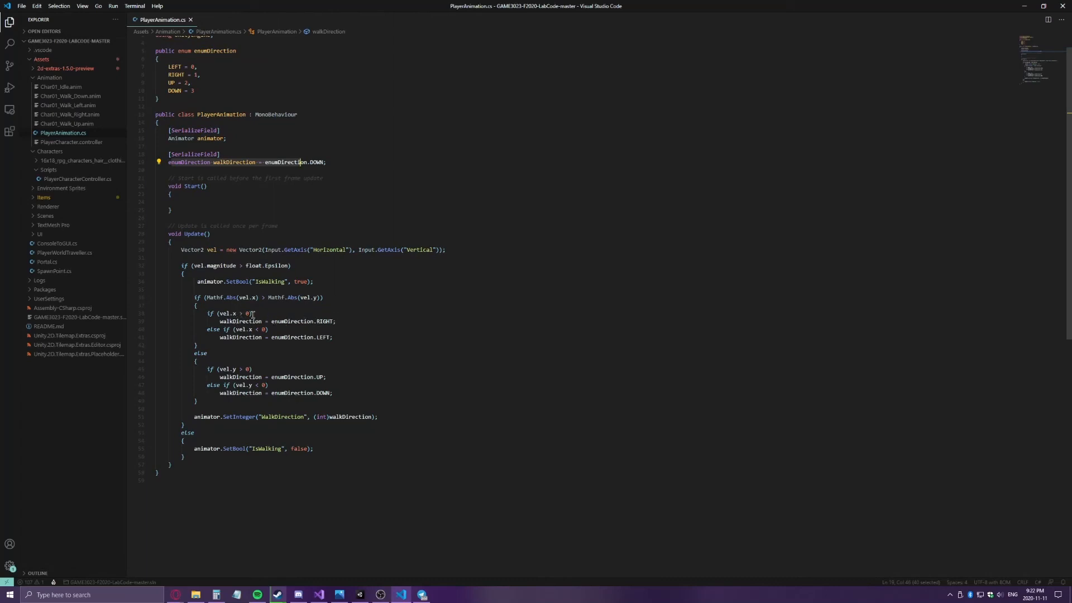
{"action": "left_click", "coordinate": [271, 320]}
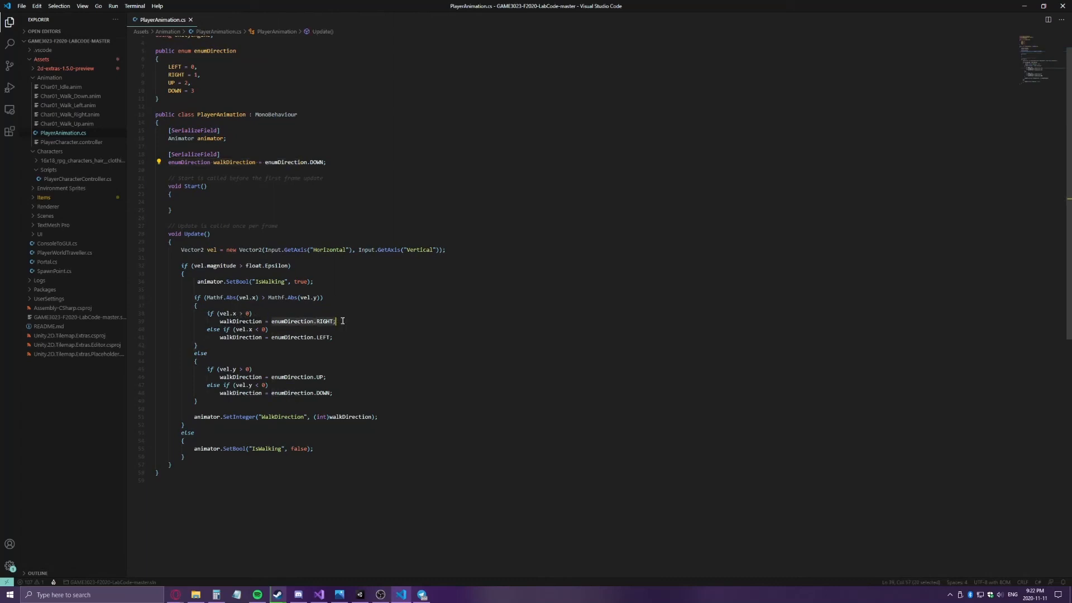
{"action": "key", "text": "End"}
{"action": "scroll", "coordinate": [274, 346], "scroll_direction": "down", "scroll_amount": 2}
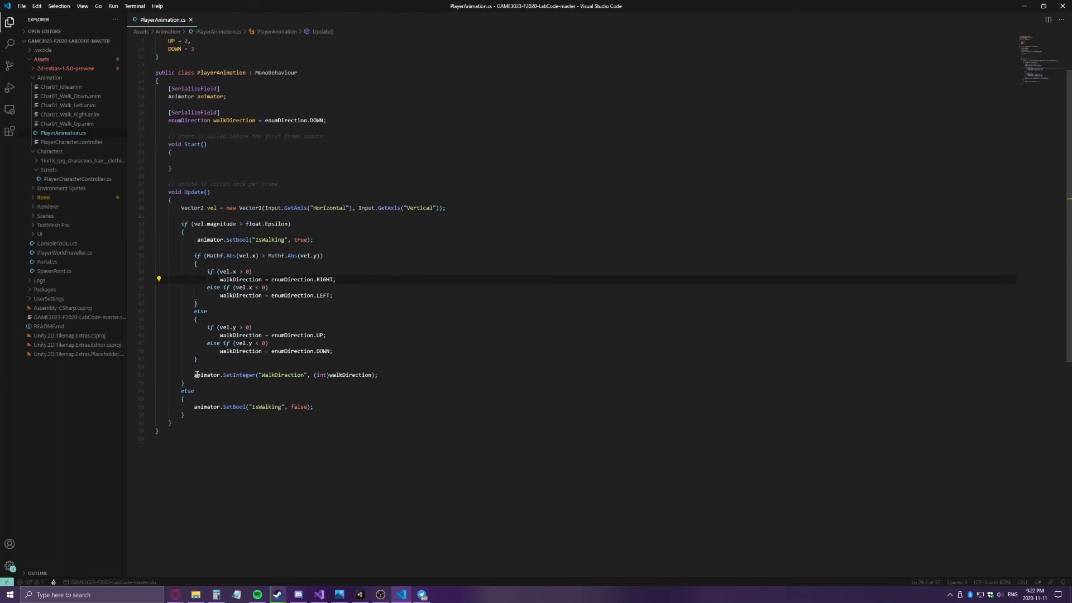
{"action": "left_click_drag", "start_coordinate": [195, 375], "coordinate": [387, 377]}
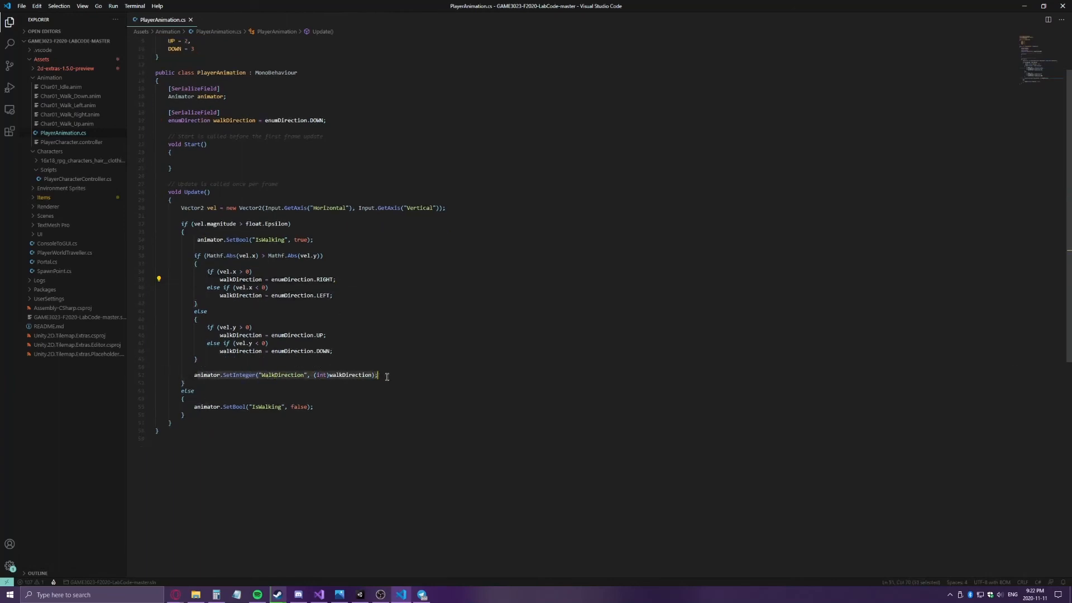
{"action": "left_click", "coordinate": [266, 380]}
- Switch to Unity to check the WalkDirection parameter in the Animator, and return to the script
{"action": "left_click", "coordinate": [363, 595]}
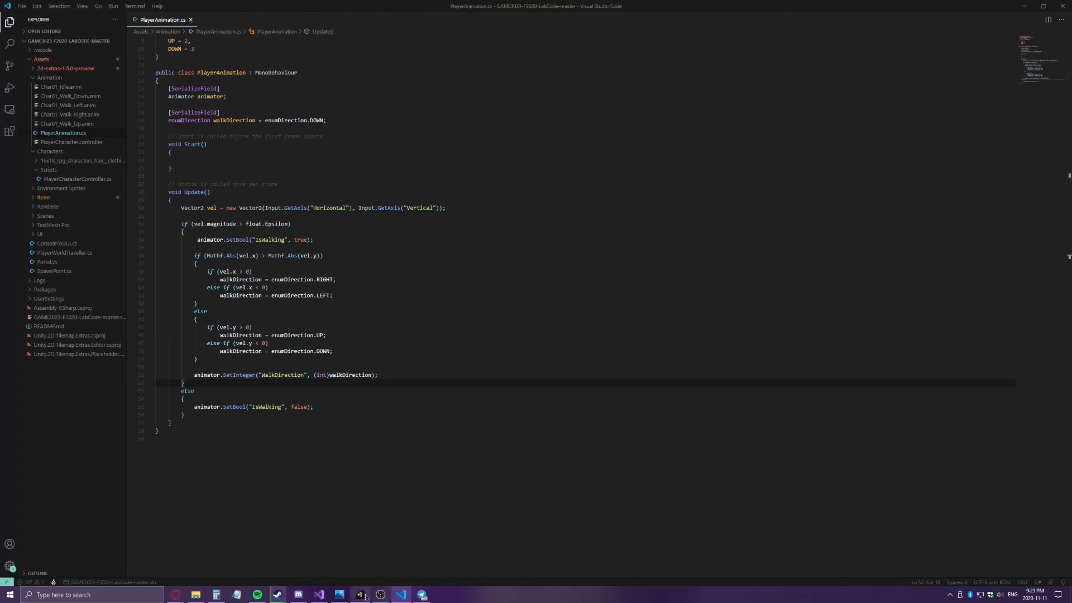
{"action": "left_click", "coordinate": [419, 63]}
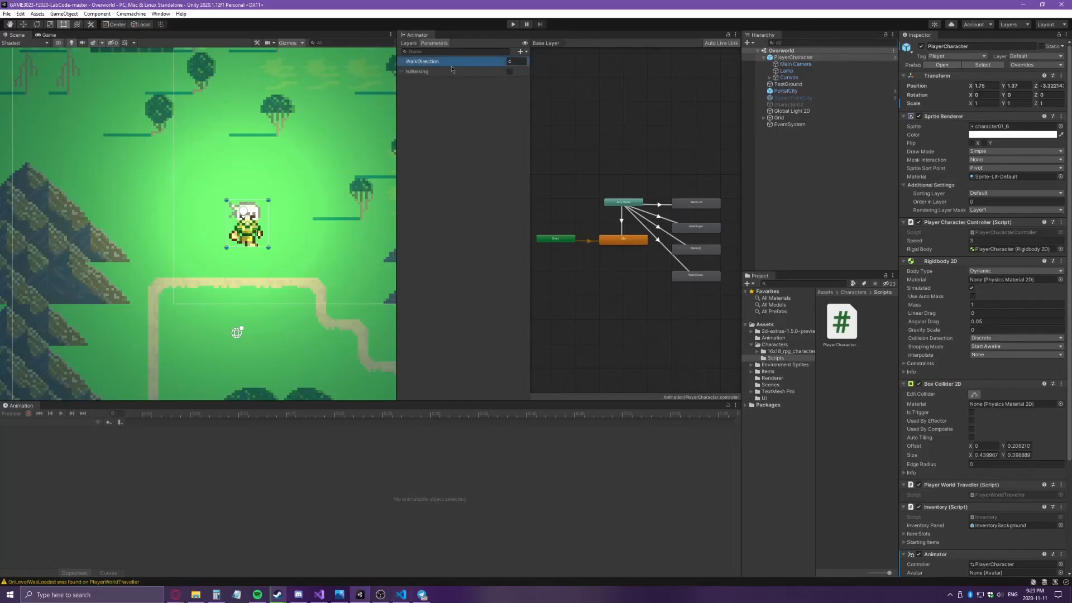
{"action": "left_click", "coordinate": [1024, 4]}
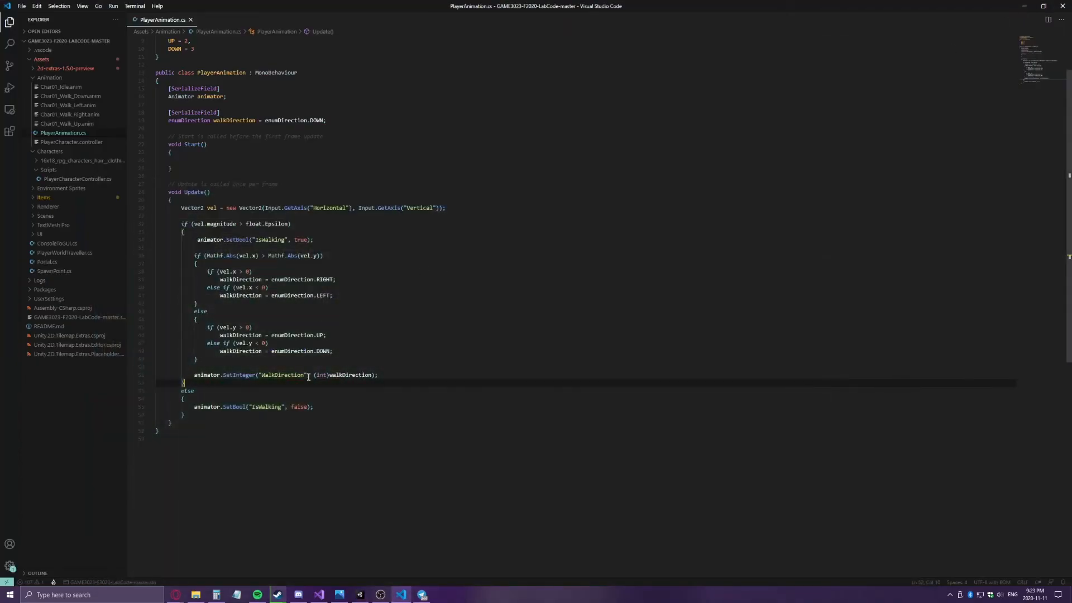
- Examine the walkDirection argument of the SetInteger call and the line that sets IsWalking to false in the else branch
{"action": "left_click_drag", "start_coordinate": [330, 375], "coordinate": [374, 374]}
{"action": "left_click", "coordinate": [377, 386]}
{"action": "left_click_drag", "start_coordinate": [319, 409], "coordinate": [195, 407]}
{"action": "left_click", "coordinate": [471, 289]}
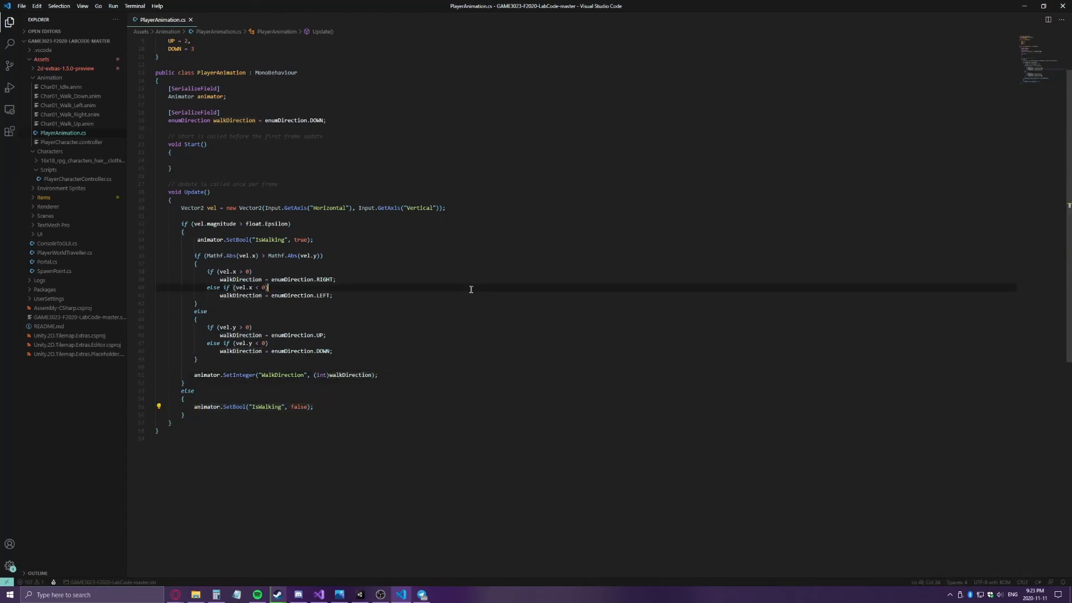
- Switch to Unity, run the game and walk the character left, up, right and down to test the animation states
{"action": "left_click", "coordinate": [360, 595]}
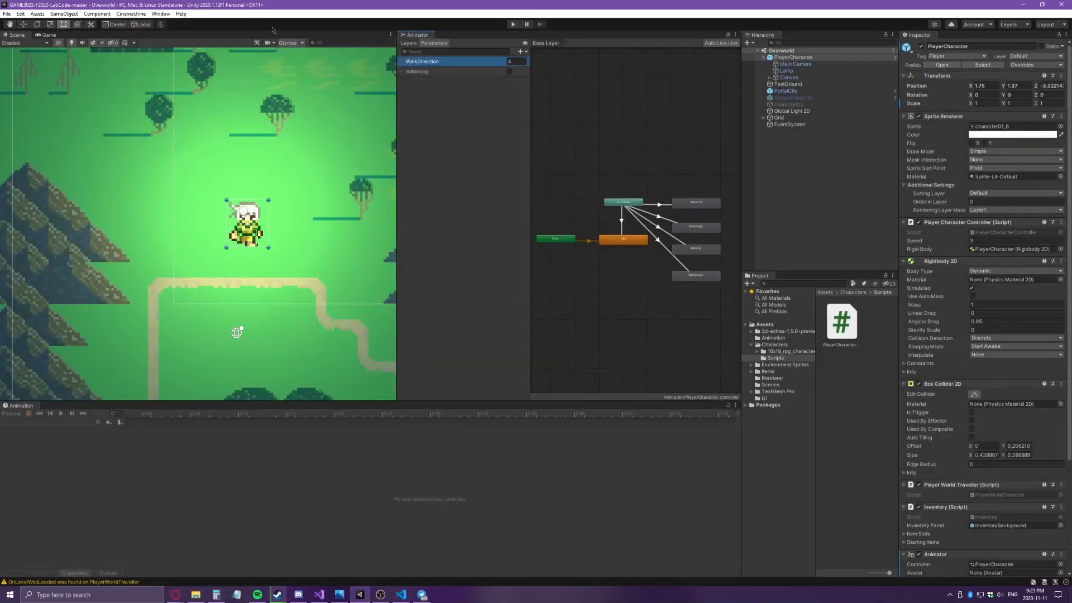
{"action": "left_click", "coordinate": [512, 24]}
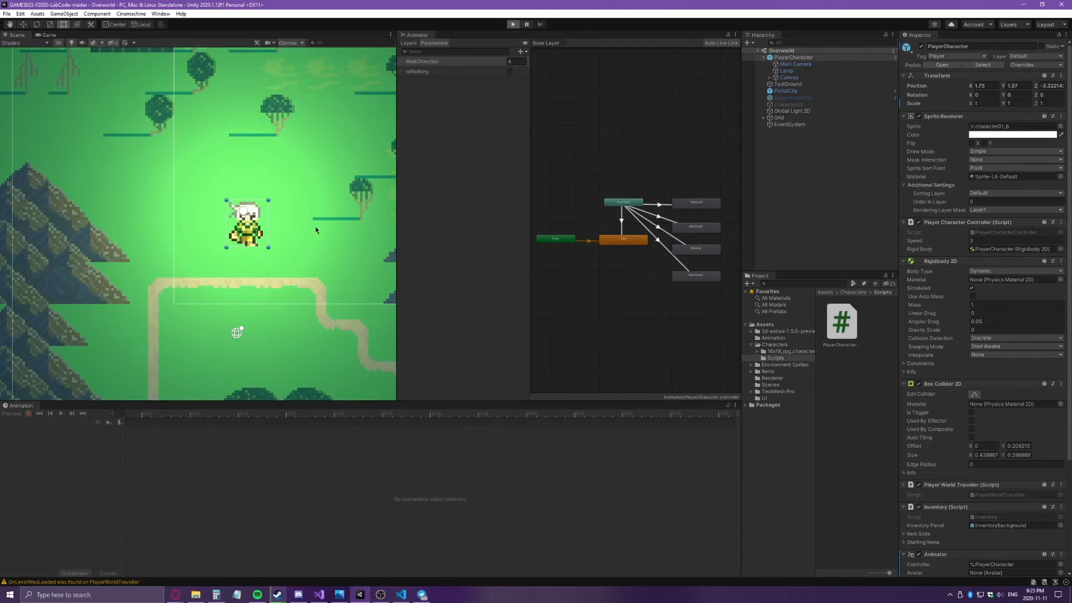
{"action": "key", "text": "a"}
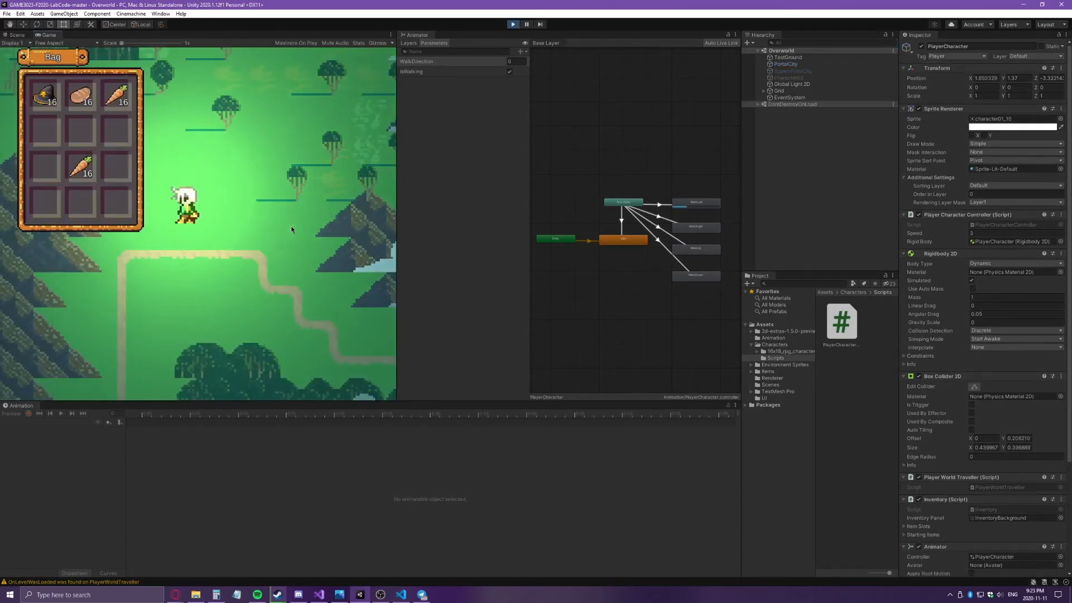
{"action": "key", "text": "w"}
{"action": "key", "text": "d"}
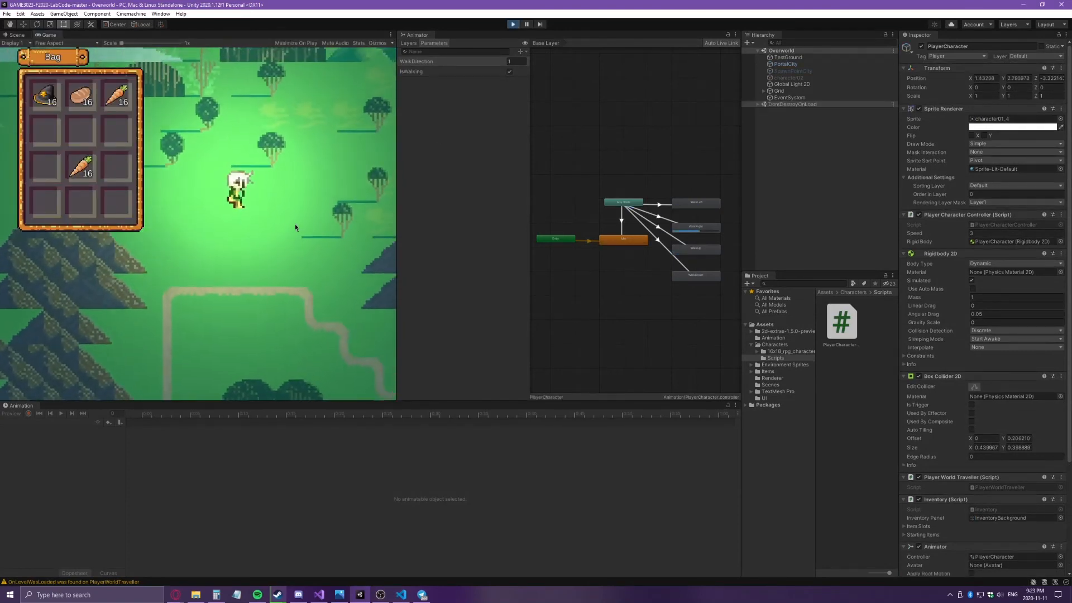
{"action": "key", "text": "s"}
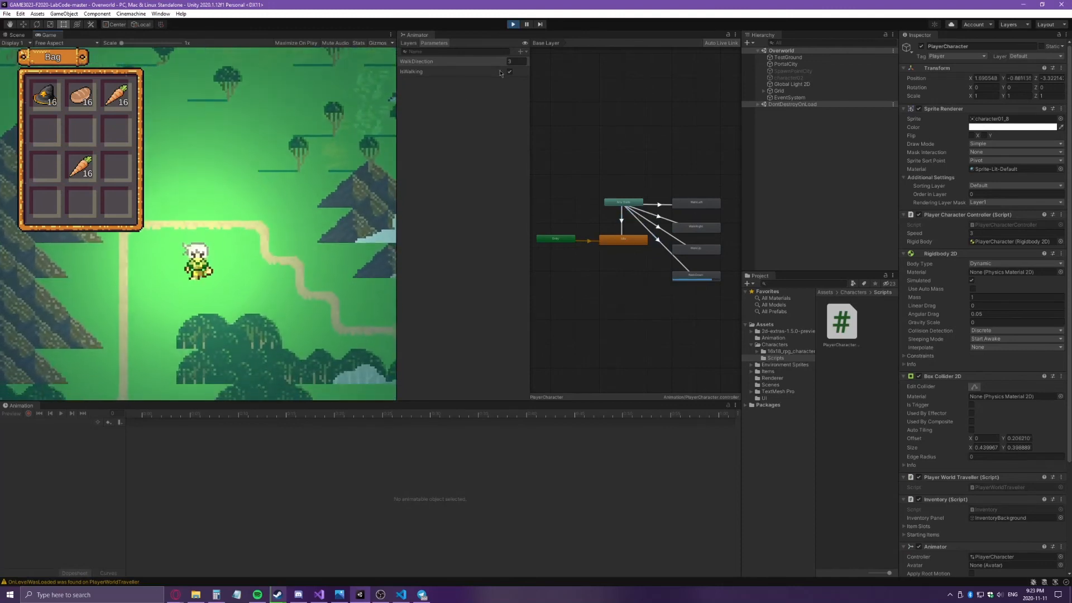
{"action": "key", "text": "a"}
{"action": "key", "text": "w"}
{"action": "key", "text": "d"}
{"action": "key", "text": "a"}
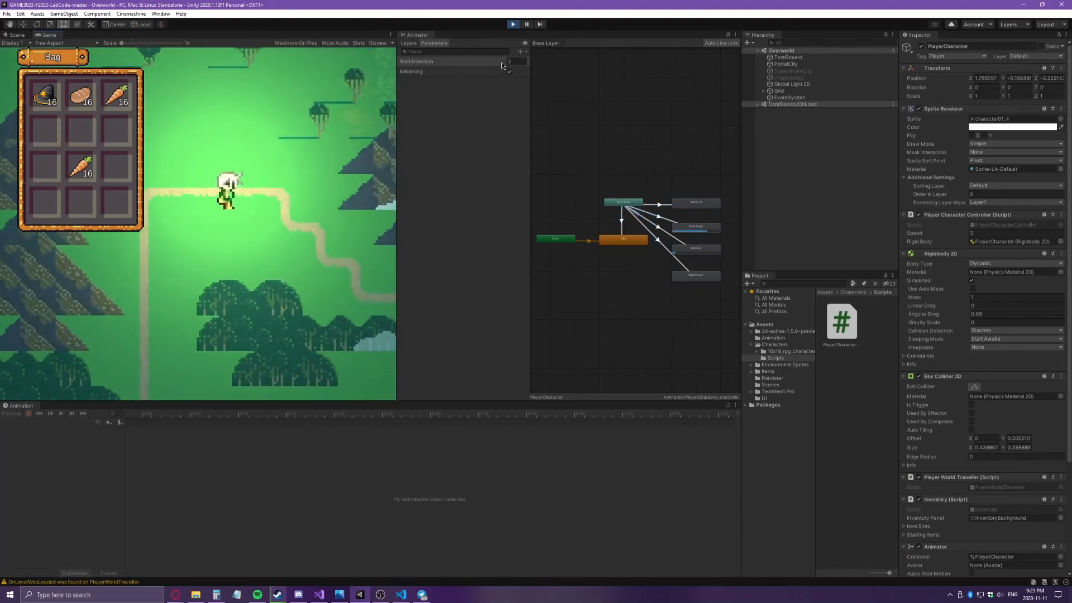
{"action": "key", "text": "w"}
{"action": "key", "text": "s"}
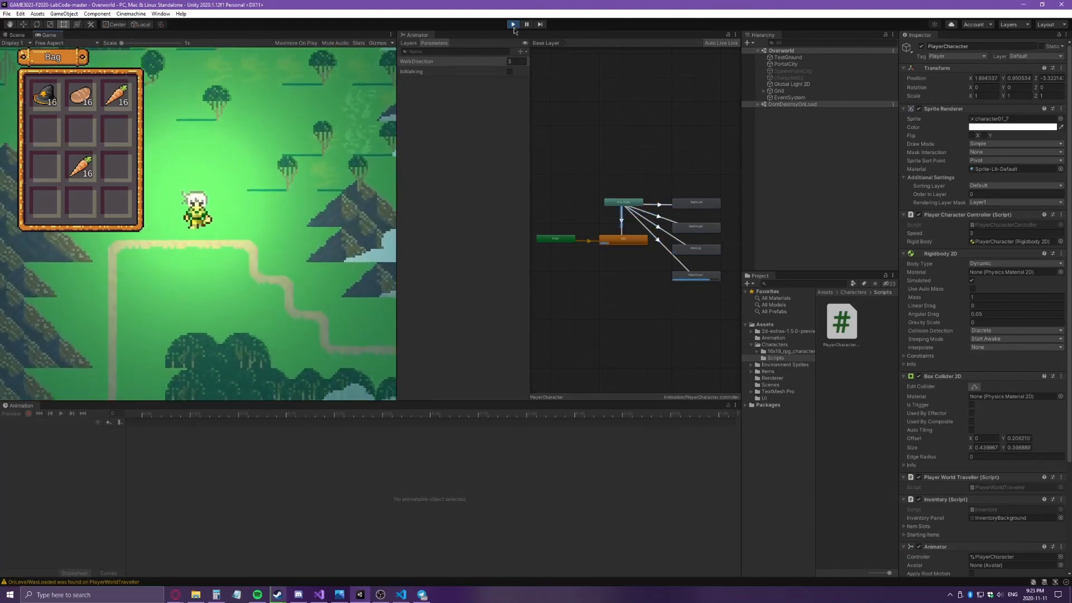